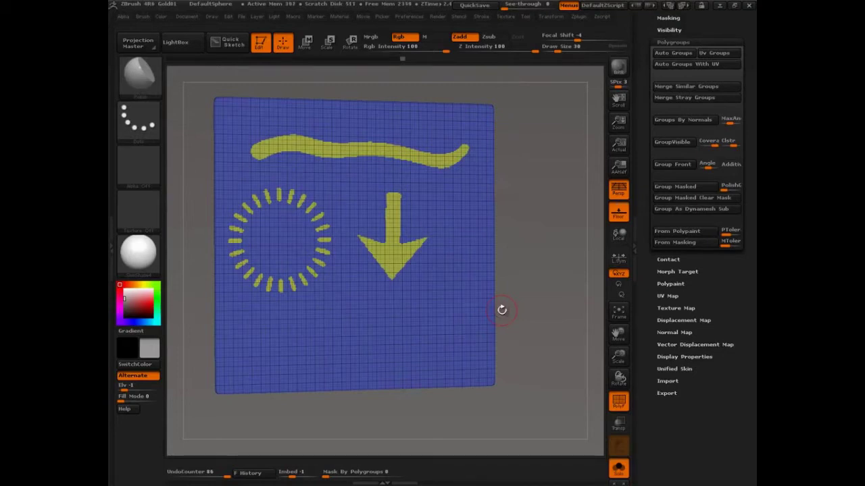
mouse_move(556, 309)
left_mouse_down("alt")
mouse_move(577, 311)
mouse_move(551, 307)
left_mouse_up("alt")
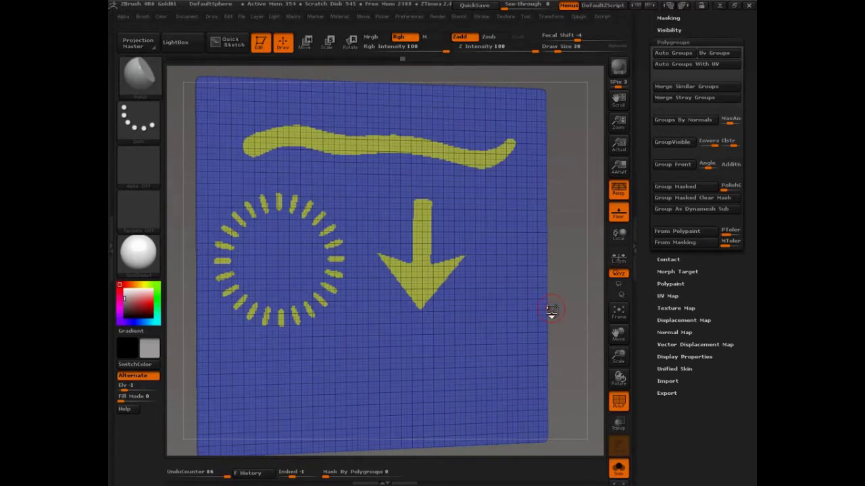
key("ctrl+shift")
mouse_move(419, 206)
left_mouse_down("ctrl+shift")
mouse_move(413, 260)
mouse_move(381, 250)
mouse_move(417, 308)
mouse_move(467, 264)
mouse_move(433, 262)
mouse_move(415, 199)
mouse_move(525, 140)
mouse_move(409, 155)
mouse_move(236, 150)
mouse_move(335, 133)
mouse_move(451, 151)
mouse_move(517, 139)
mouse_move(499, 166)
left_mouse_up("ctrl+shift")
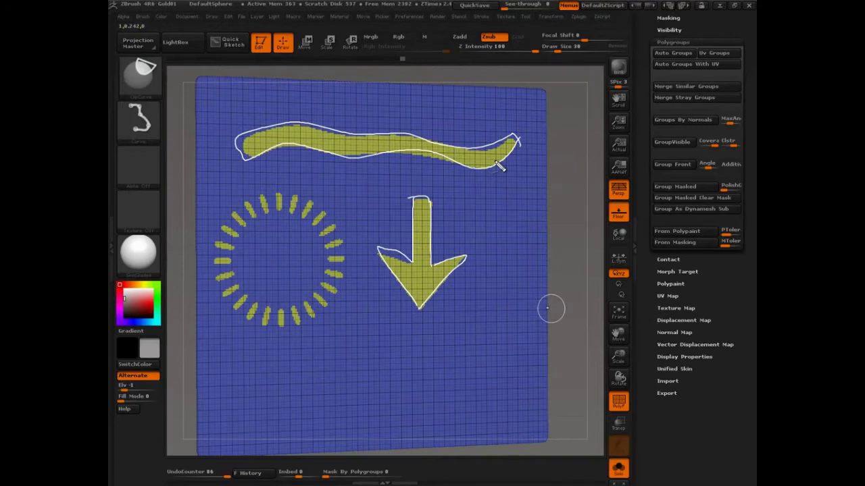
key("Escape")
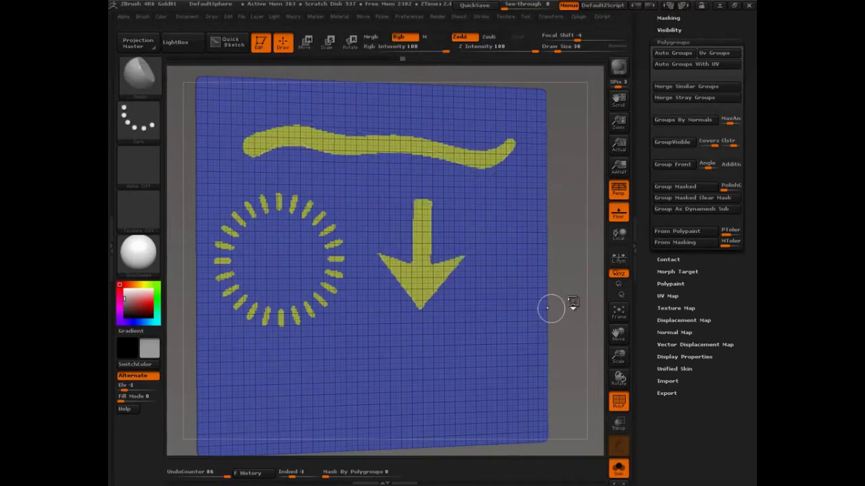
left_click_drag(571, 304, 589, 280)
- Set the plane's subdivision level to 3 and delete its higher and lower subdivision levels
left_click(673, 41)
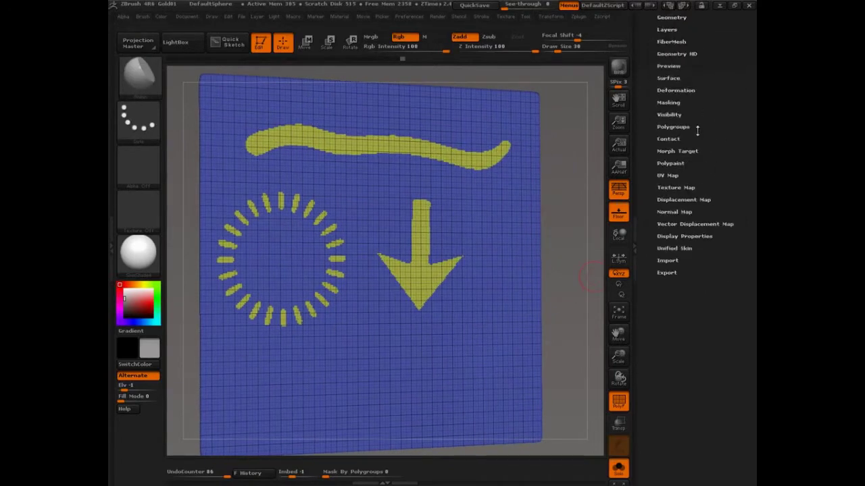
left_click(671, 37)
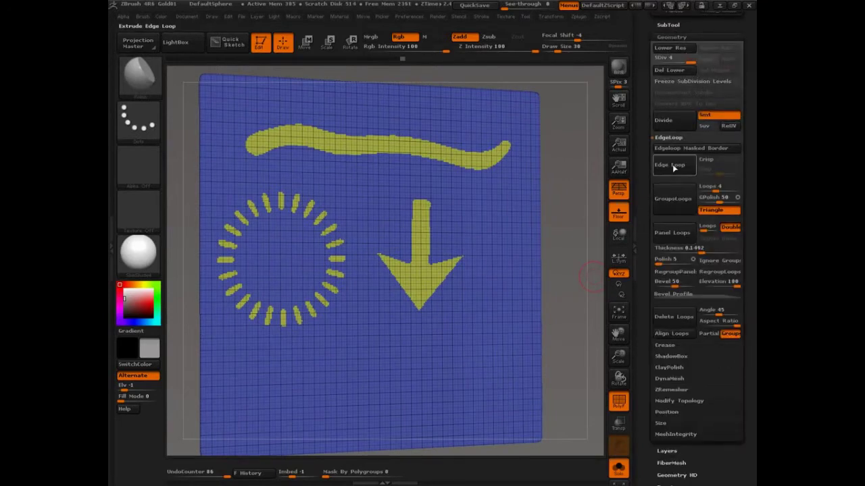
left_click(671, 206)
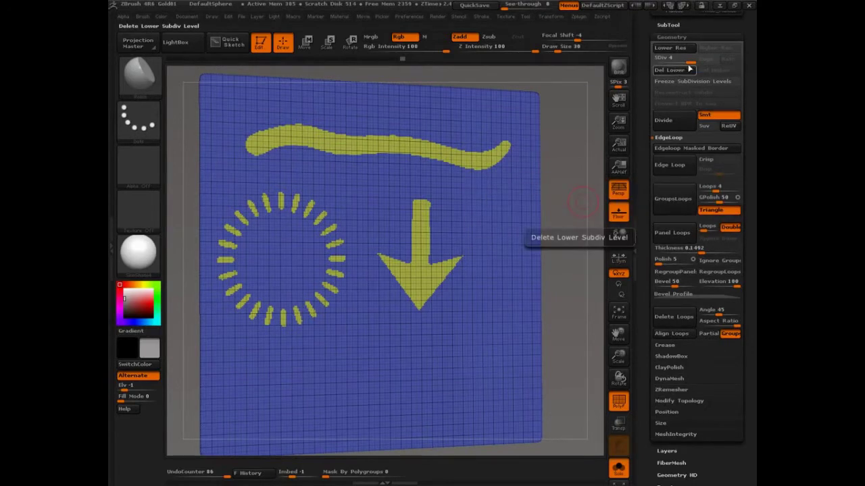
left_click_drag(684, 62, 680, 61)
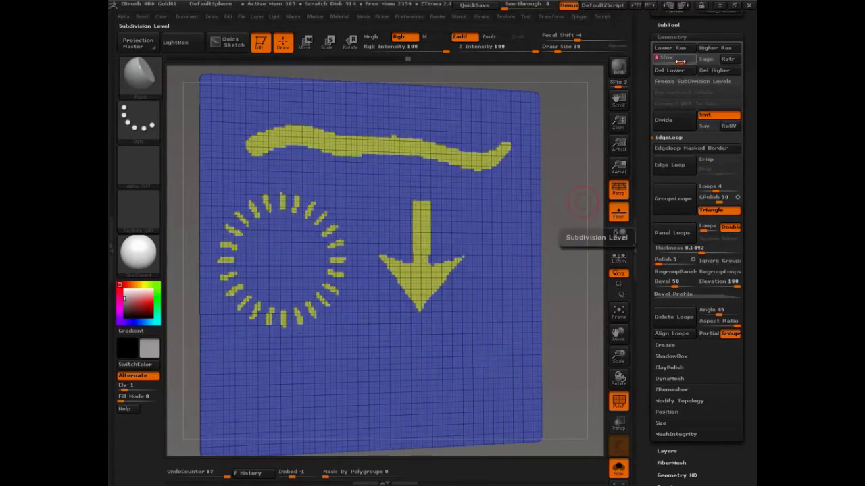
left_click(713, 73)
left_click(679, 73)
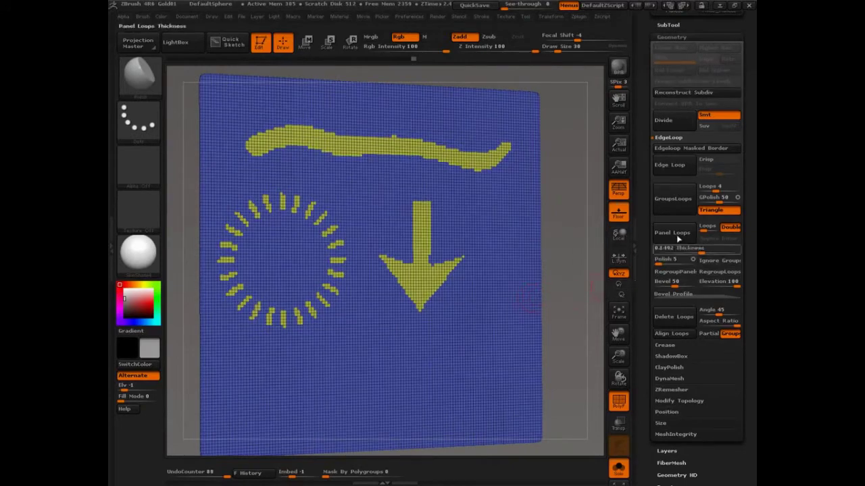
- Apply GroupsLoops with 4 loops and GPolish 50 to the polygroup borders and inspect the arrow's edges
left_click(672, 199)
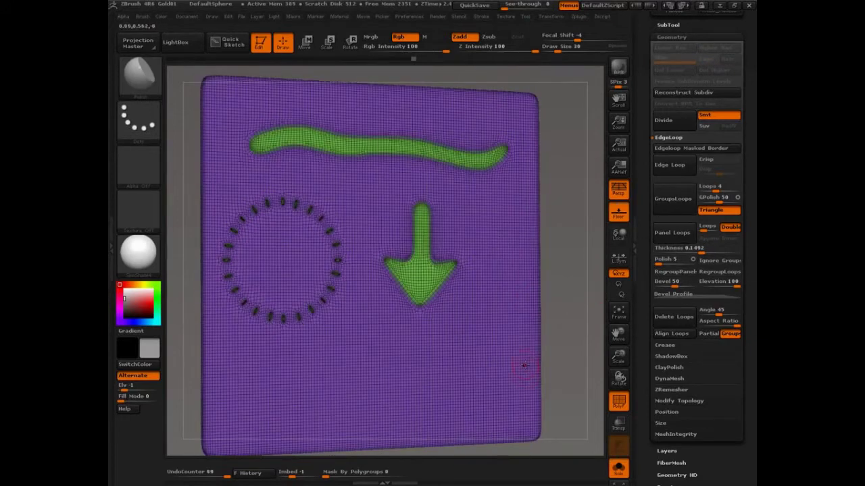
left_click_drag(567, 297, 513, 298, "alt")
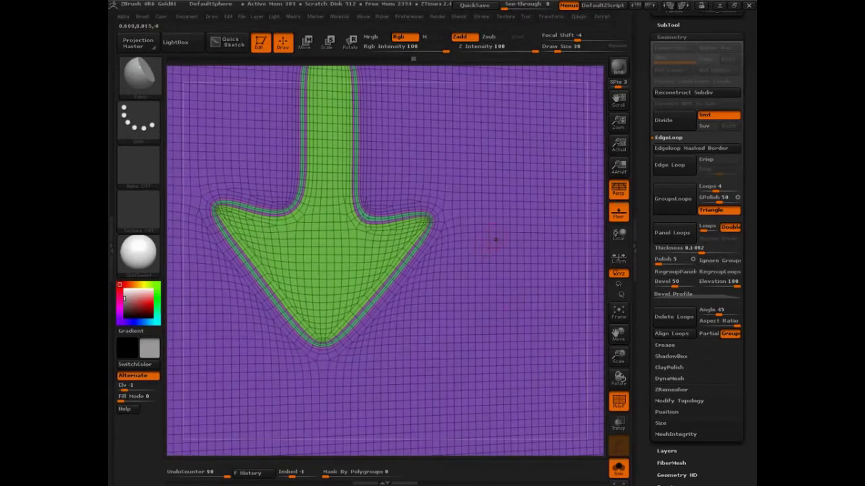
left_click(510, 256)
key("ctrl+shift")
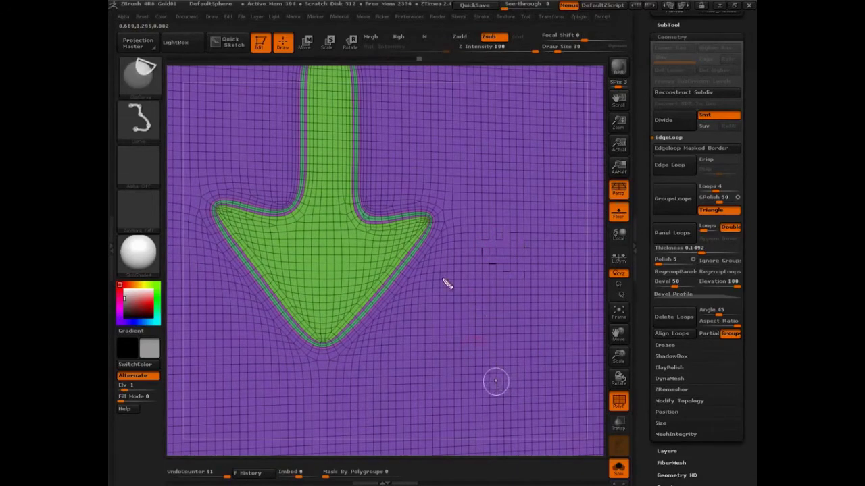
mouse_move(297, 84)
left_mouse_down("ctrl+shift")
mouse_move(298, 177)
mouse_move(281, 209)
mouse_move(205, 204)
mouse_move(263, 298)
mouse_move(355, 333)
mouse_move(438, 233)
mouse_move(384, 219)
mouse_move(367, 126)
mouse_move(298, 105)
mouse_move(327, 156)
mouse_move(300, 281)
left_mouse_up("ctrl+shift")
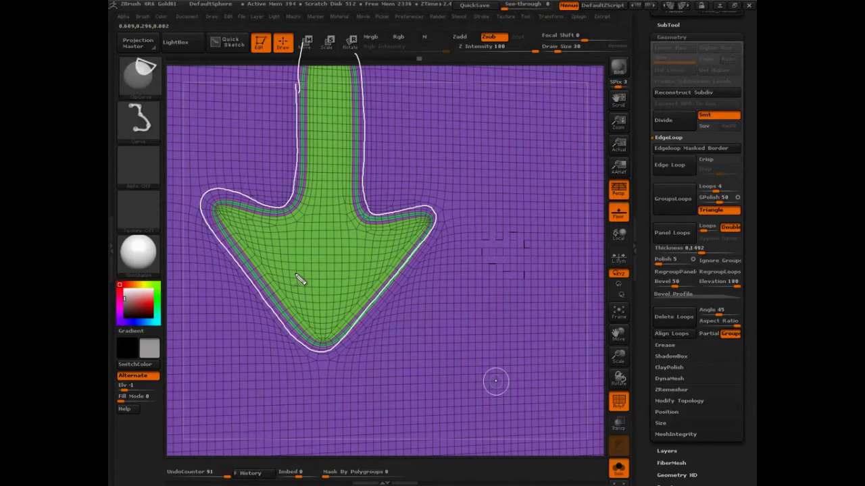
key("Escape")
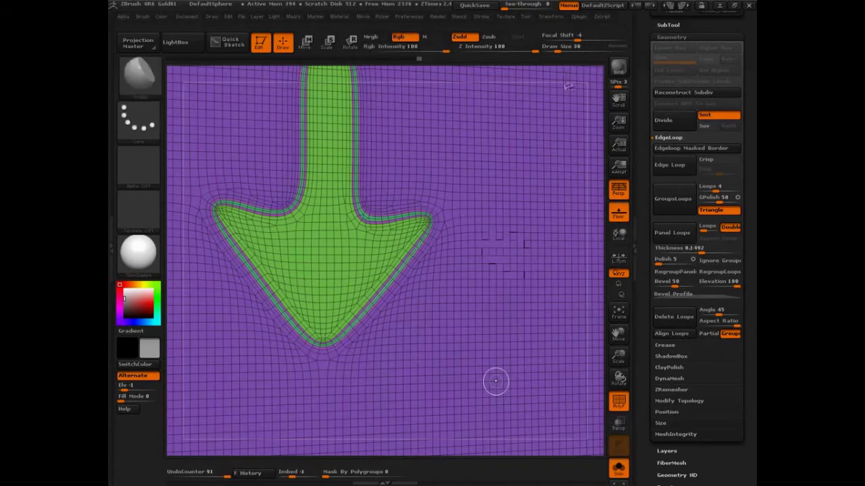
- Undo the four-loop GroupsLoops result and apply it again with Loops set to 1
key("ctrl+z")
key("ctrl+z")
key("ctrl+z")
key("ctrl+z")
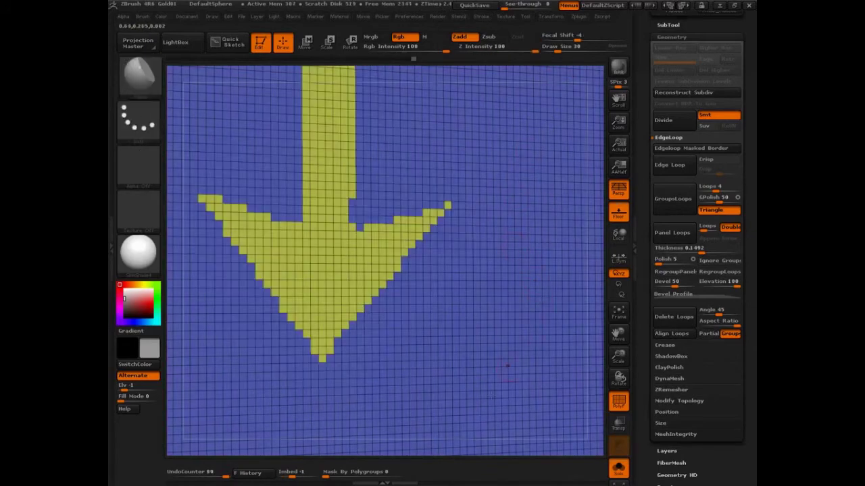
left_click(672, 199)
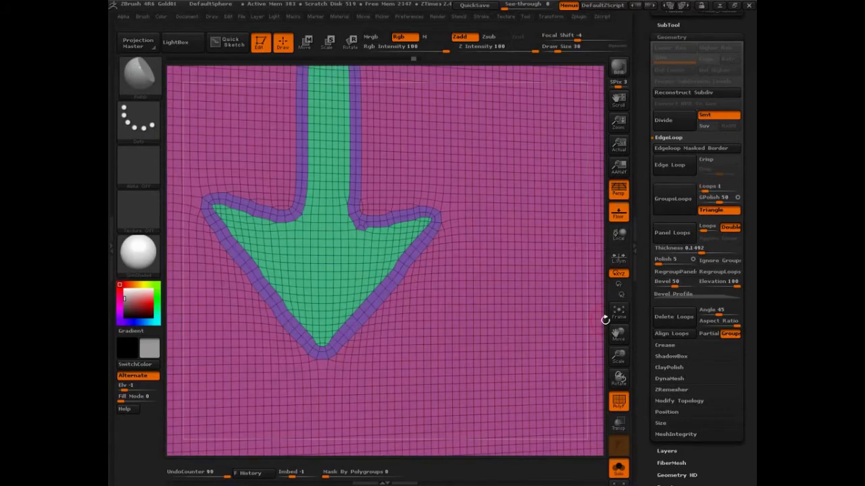
key("ctrl+shift")
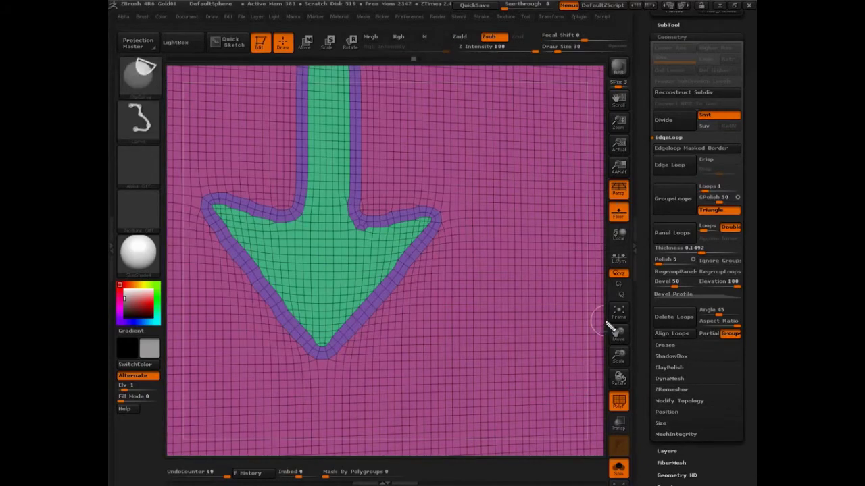
mouse_move(303, 83)
left_mouse_down("ctrl+shift")
mouse_move(305, 174)
mouse_move(295, 217)
mouse_move(242, 212)
mouse_move(218, 224)
mouse_move(294, 329)
mouse_move(358, 336)
mouse_move(439, 234)
mouse_move(352, 214)
mouse_move(361, 228)
mouse_move(427, 221)
mouse_move(372, 299)
mouse_move(297, 315)
mouse_move(218, 207)
mouse_move(311, 181)
left_mouse_up("ctrl+shift")
mouse_move(422, 140)
left_mouse_down()
mouse_move(427, 184)
mouse_move(442, 150)
left_mouse_up()
left_click_drag(443, 127, 446, 181)
mouse_move(472, 173)
left_mouse_down()
mouse_move(468, 133)
mouse_move(471, 144)
left_mouse_up()
left_click_drag(499, 147, 495, 137)
left_click_drag(515, 109, 517, 157)
mouse_move(525, 140)
left_mouse_down()
mouse_move(527, 158)
mouse_move(538, 157)
left_mouse_up()
left_click_drag(550, 101, 562, 150)
left_click_drag(588, 105, 544, 92)
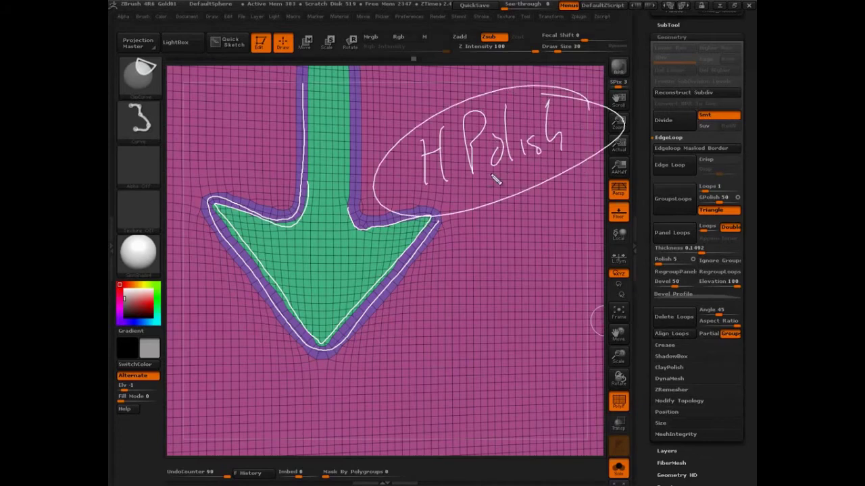
key("Escape")
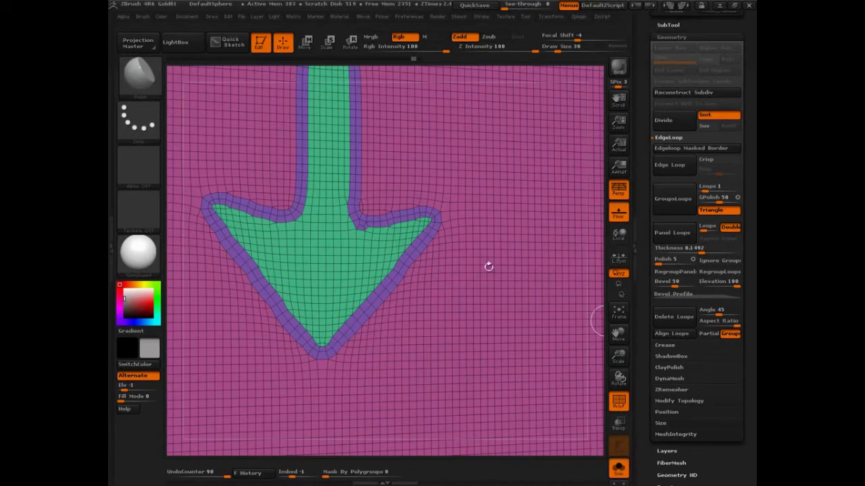
- Undo the single-loop result and apply GroupsLoops with Loops set to 2
left_click(581, 242)
key("ctrl+z")
key("ctrl+shift+z")
key("ctrl+z")
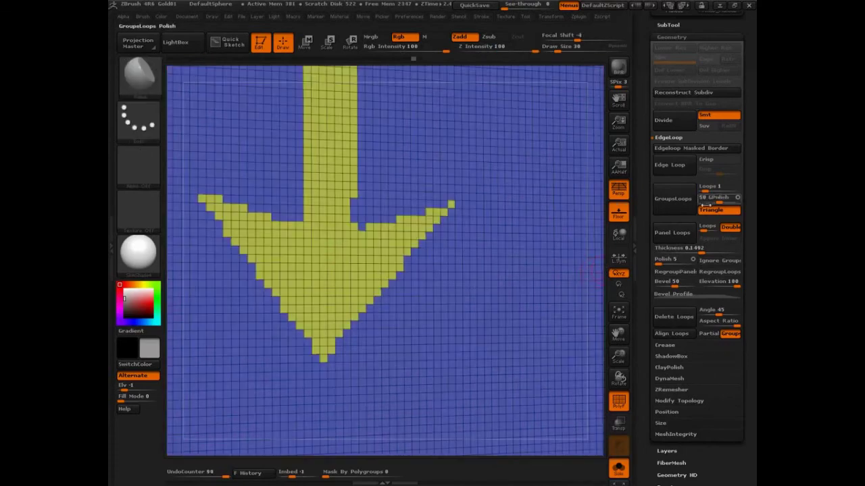
left_click(710, 187)
type("2")
key("Return")
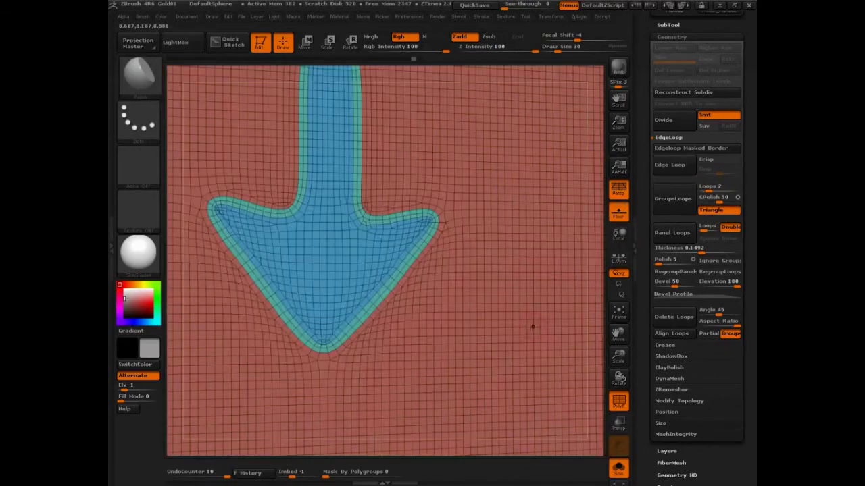
key("ctrl+shift+d")
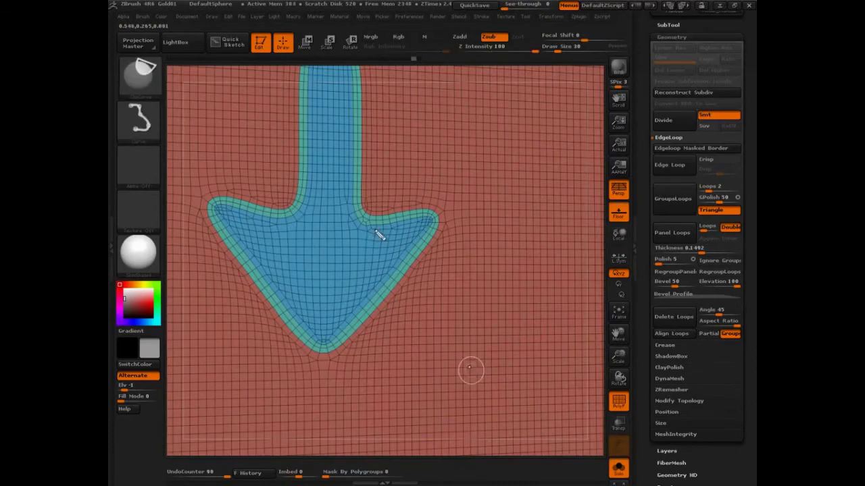
mouse_move(363, 221)
left_mouse_down("ctrl+shift")
mouse_move(436, 220)
mouse_move(352, 323)
left_mouse_up("ctrl+shift")
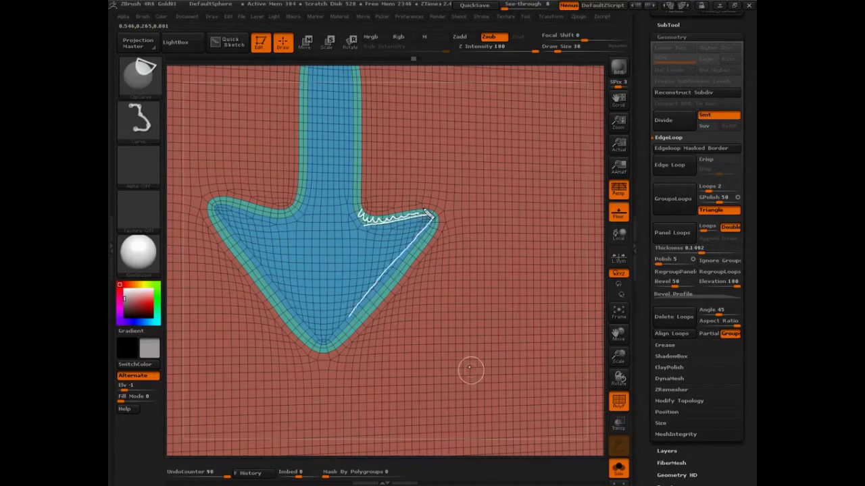
mouse_move(427, 211)
left_mouse_down("ctrl+shift")
mouse_move(437, 209)
mouse_move(463, 266)
mouse_move(548, 286)
mouse_move(589, 272)
left_mouse_up("ctrl+shift")
- Undo the two-loop result and apply GroupsLoops with Loops set to 3
key("ctrl")
key("ctrl")
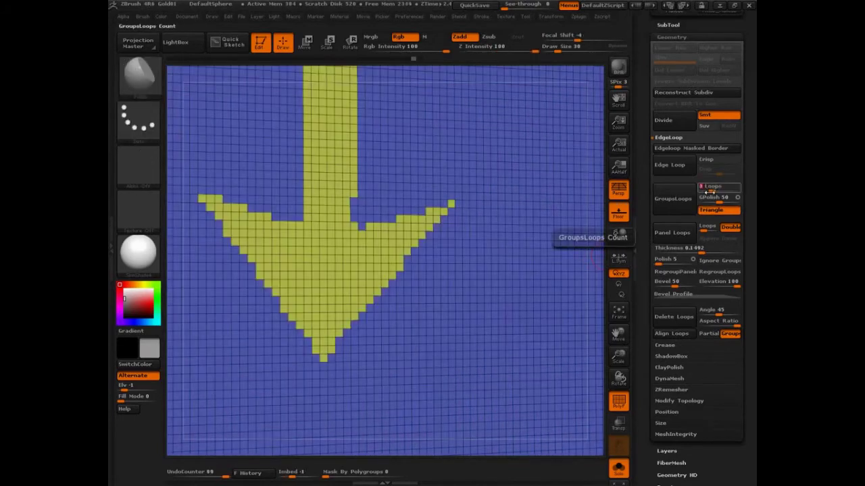
left_click(682, 202)
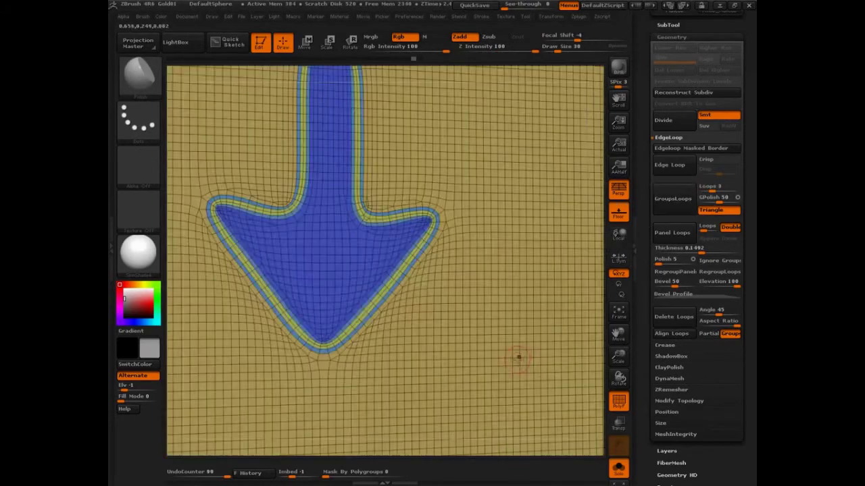
key("ctrl+shift")
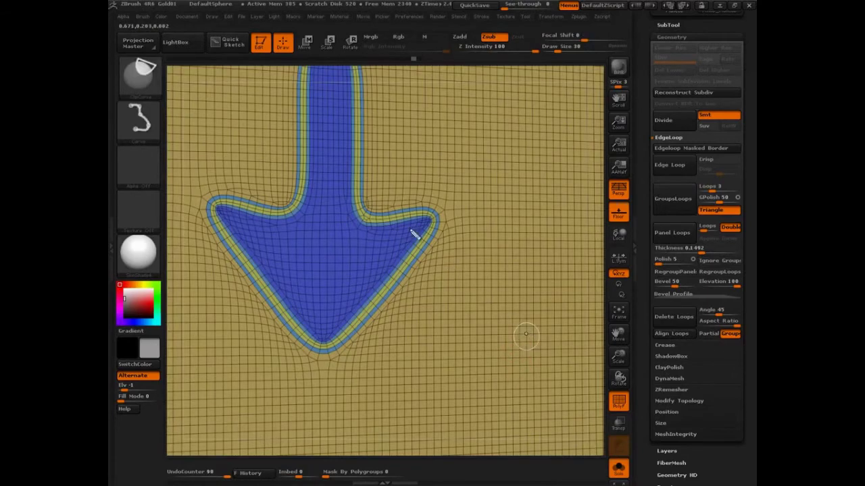
mouse_move(352, 184)
left_mouse_down("ctrl+shift")
mouse_move(372, 223)
mouse_move(385, 214)
left_mouse_up("ctrl+shift")
- Undo the three-loop result and apply GroupsLoops with Loops set to 4
key("ctrl+z")
key("ctrl+z")
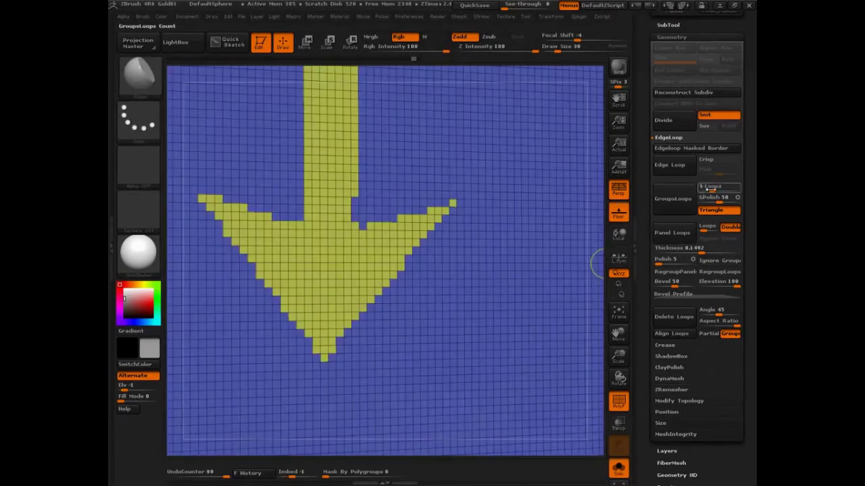
left_click(708, 192)
left_click(672, 199)
key("ctrl+shift")
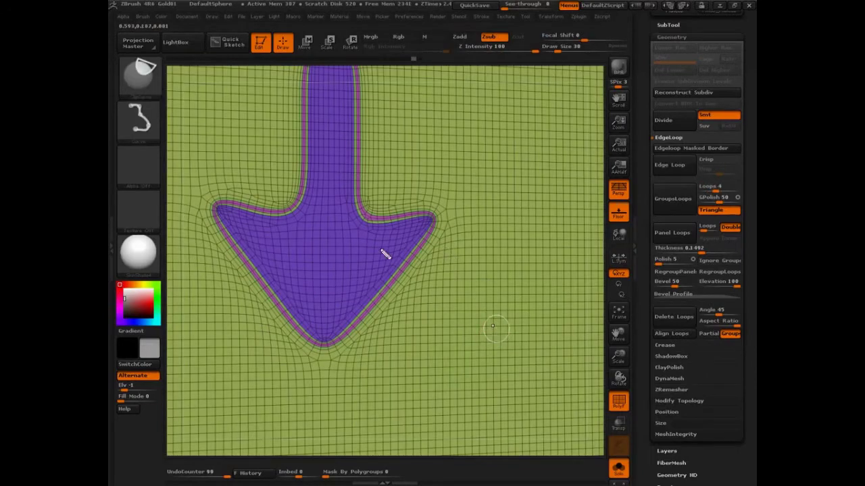
mouse_move(368, 217)
left_mouse_down("ctrl+shift")
mouse_move(450, 220)
mouse_move(415, 216)
mouse_move(436, 215)
mouse_move(443, 231)
mouse_move(402, 263)
mouse_move(360, 320)
left_mouse_up("ctrl+shift")
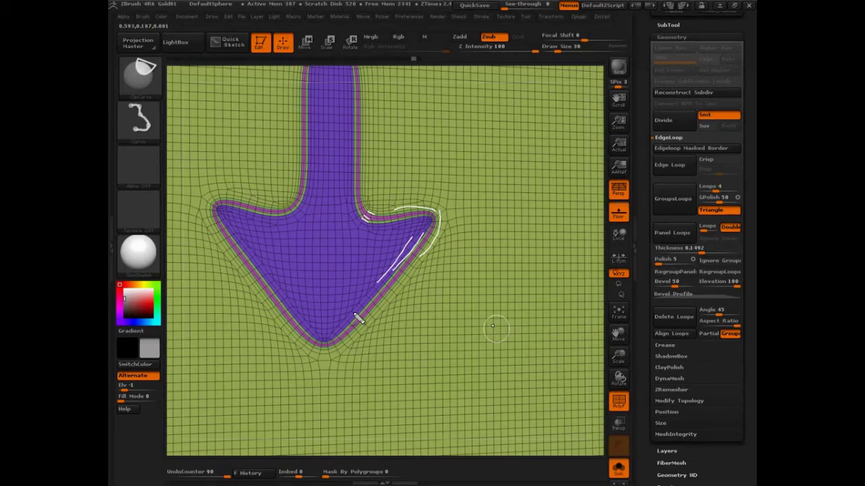
key("Escape")
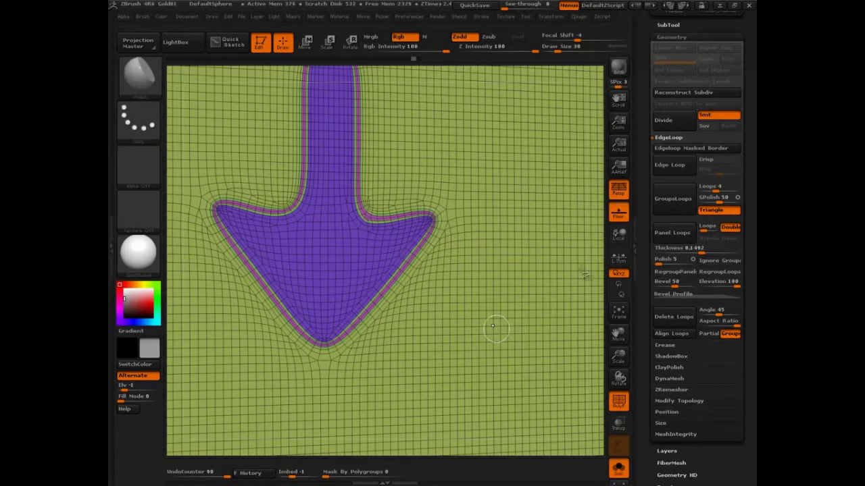
- Set the brush's auto-masking option Mask By Polygroups to 100
left_click_drag(597, 264, 465, 230)
left_click(143, 17)
left_click_drag(221, 384, 223, 301)
left_click(183, 244)
left_click_drag(195, 272, 194, 260)
left_click_drag(177, 230, 243, 231)
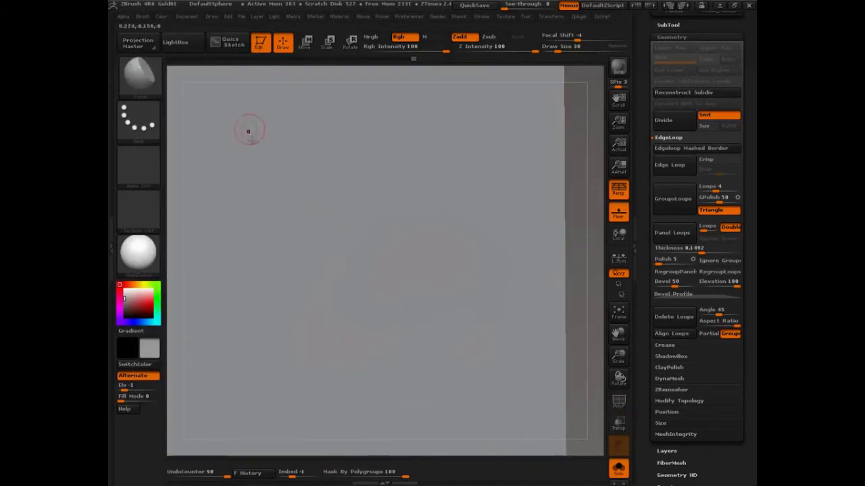
- Switch to the Move brush and set its Draw Size to 186
key("s")
left_click_drag(269, 193, 409, 194)
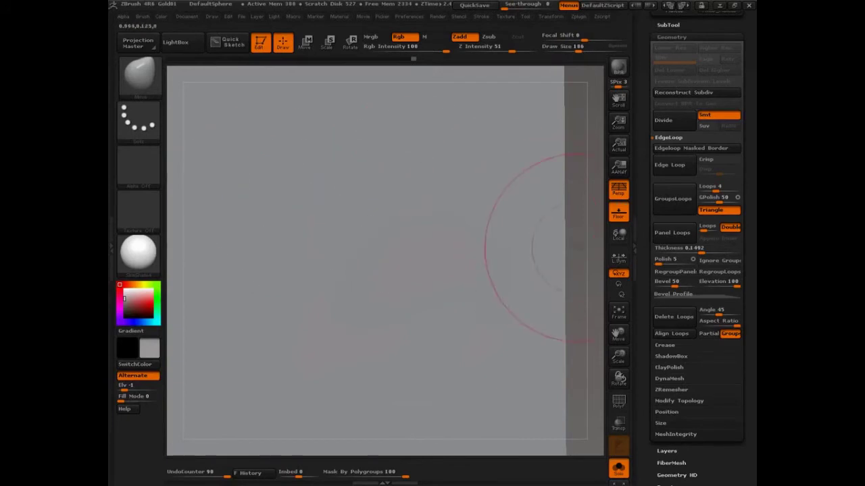
left_click_drag(557, 246, 531, 246)
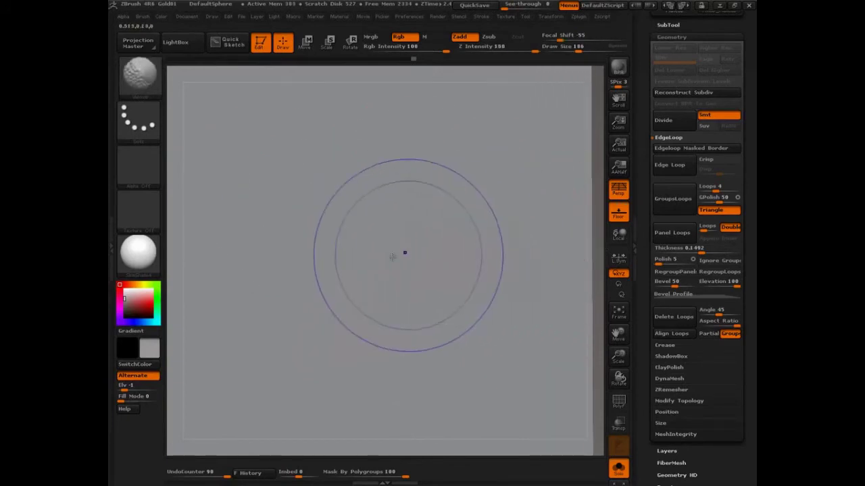
key("shift+f")
key("shift+f")
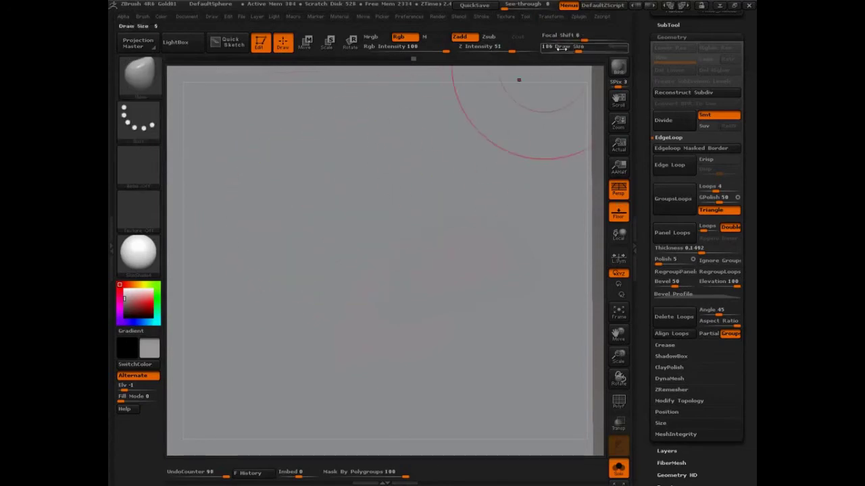
- Set the Move brush's Focal Shift to -100, enlarge its draw size and pull the arrow polygroup out from the plane
mouse_move(564, 37)
left_mouse_down()
mouse_move(537, 36)
mouse_move(598, 48)
left_mouse_up()
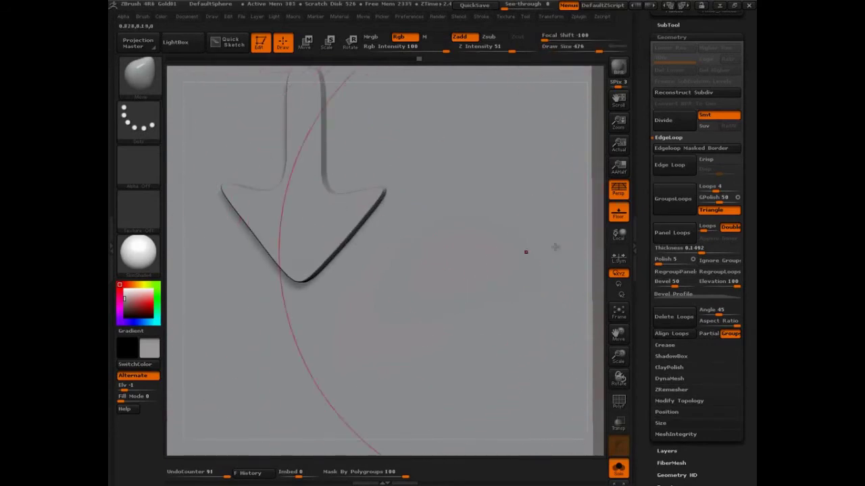
left_click_drag(595, 240, 527, 261)
key("shift+f")
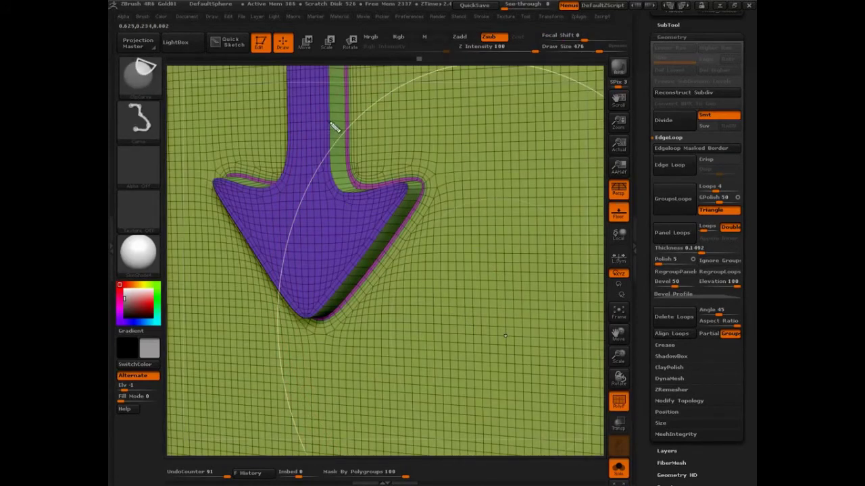
- Undo the arrow's raise and hide the surrounding plane and the middle loop polygroup, leaving the arrow and its border loops isolated
mouse_move(330, 116)
left_mouse_down()
mouse_move(332, 153)
mouse_move(351, 131)
mouse_move(329, 136)
left_mouse_up()
key("Escape")
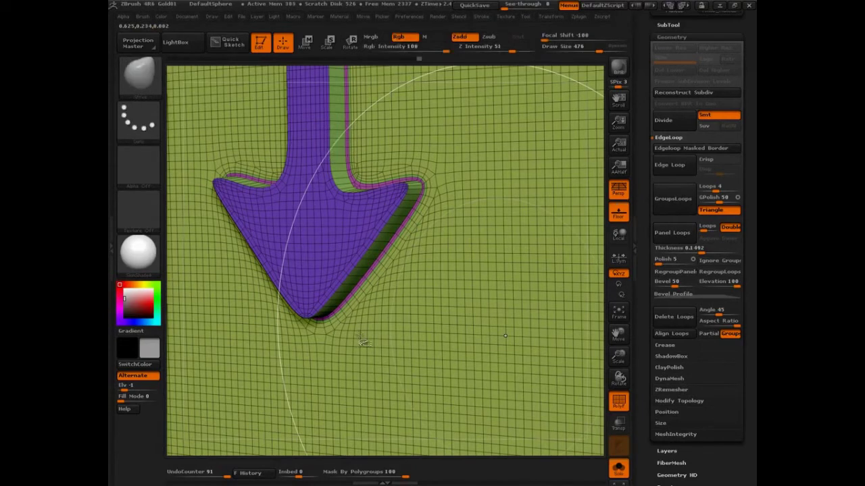
left_click_drag(599, 216, 587, 232)
key("shift+f")
key("shift+f")
key("ctrl+shift")
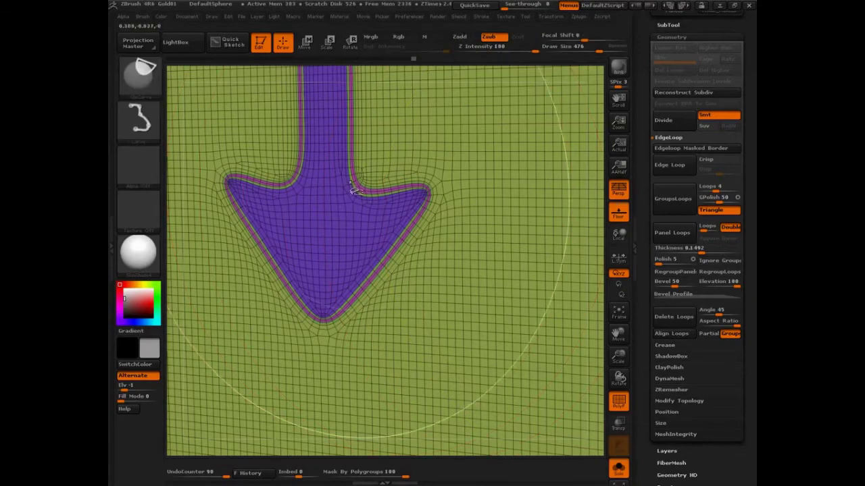
left_click_drag(351, 192, 640, 307, "ctrl+shift")
- Try combining the visible arrow and border loops into one polygroup with GroupVisible, and undo it
scroll(644, 247, "down", 5)
scroll(712, 324, "down", 5)
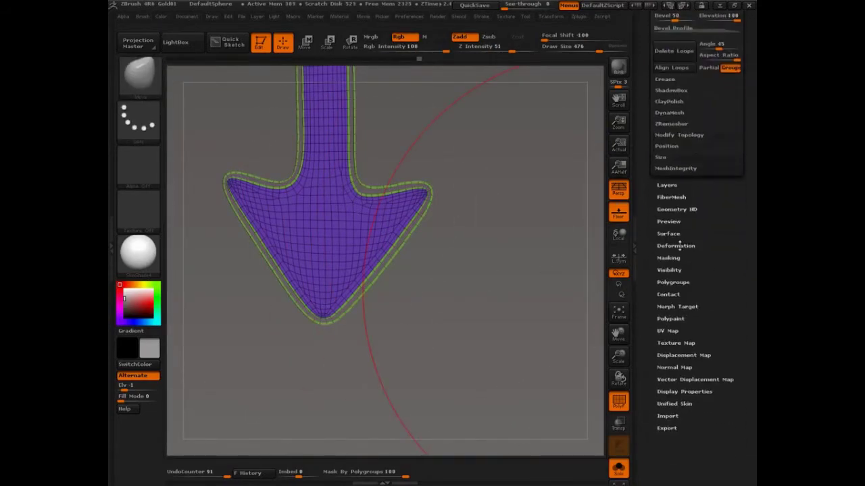
left_click(673, 282)
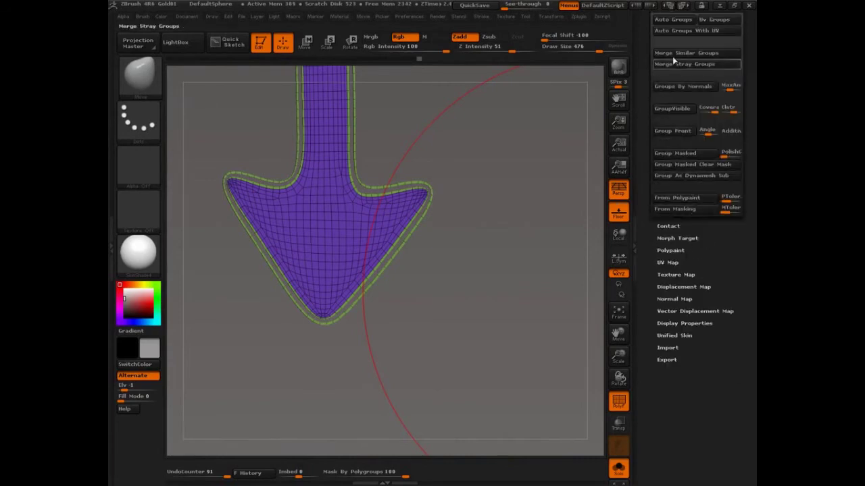
left_click(675, 113)
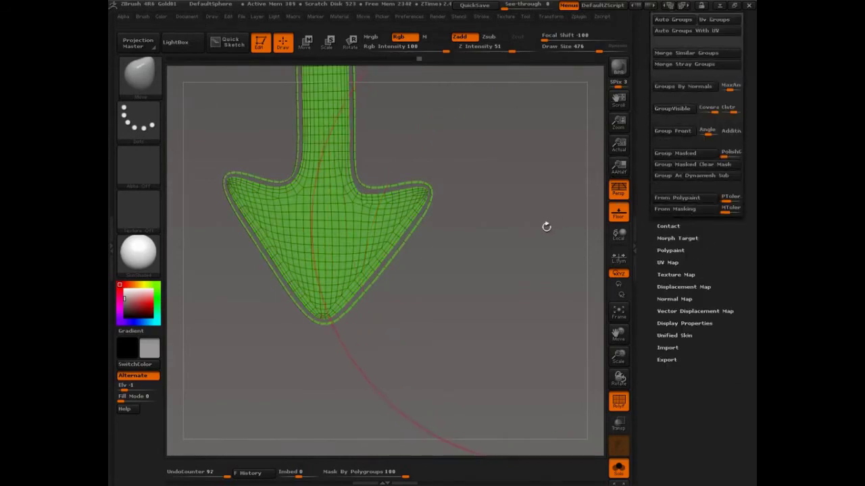
key("ctrl+z")
mouse_move(517, 233)
left_mouse_down("alt")
mouse_move(545, 237)
mouse_move(523, 255)
left_mouse_up("alt")
key("ctrl+z")
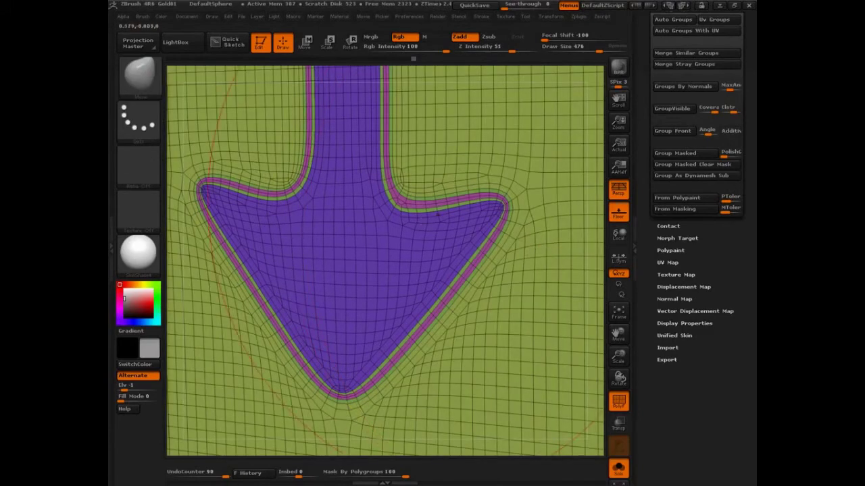
key("ctrl+shift+z")
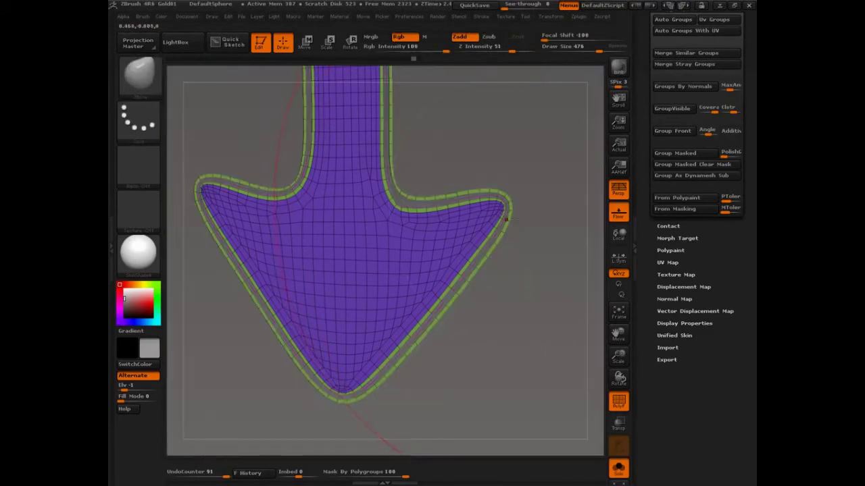
- Regroup the isolated arrow and its border loops by topology continuity with Auto Groups
left_click_drag(512, 217, 546, 266, "alt")
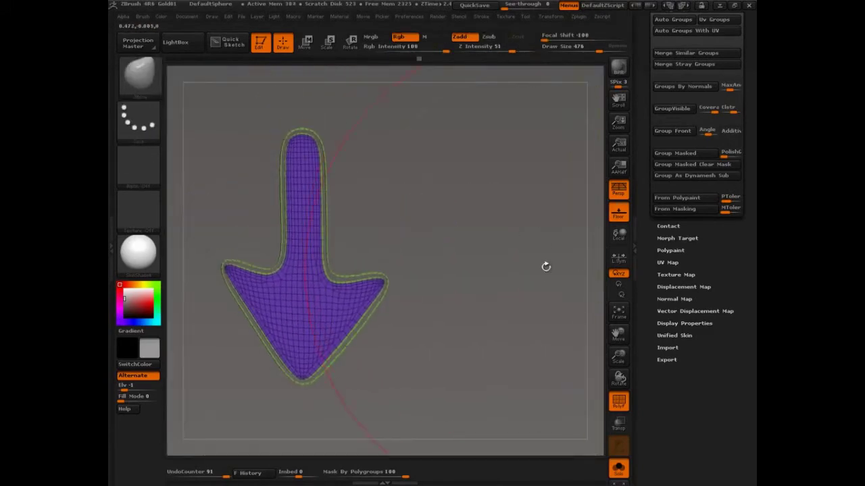
left_click(690, 52)
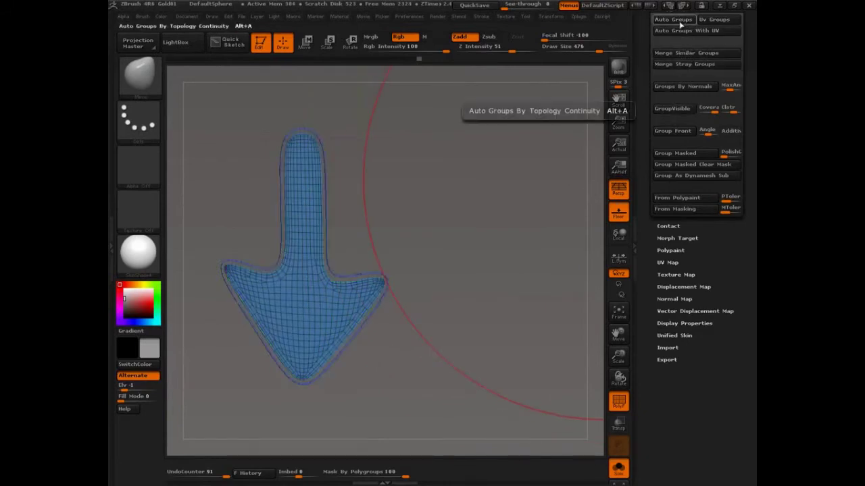
left_click_drag(465, 199, 488, 224)
left_click(495, 223, "ctrl+shift")
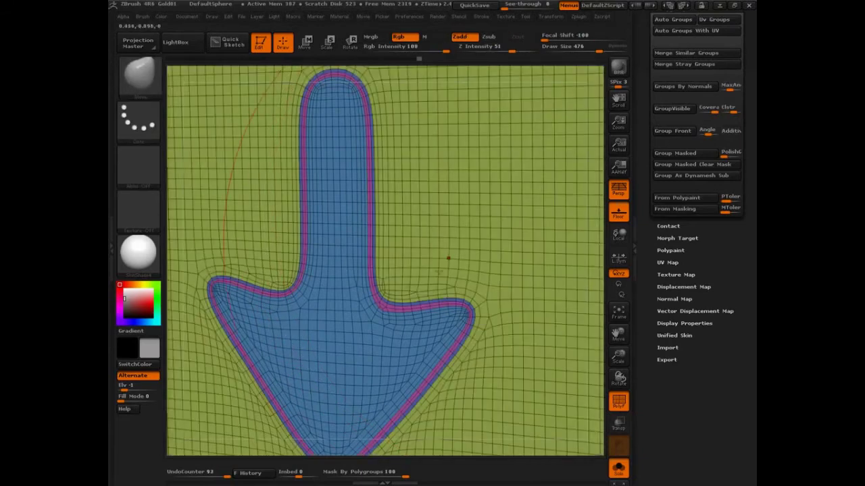
key("ctrl+z")
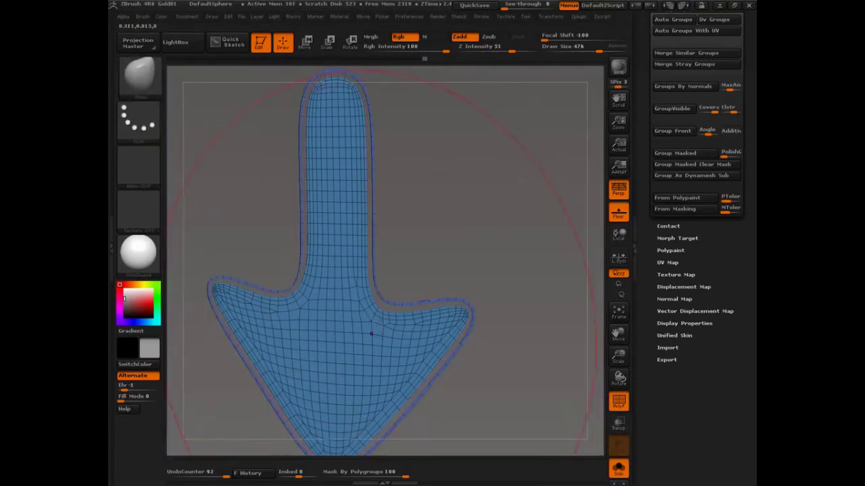
mouse_move(397, 94)
left_mouse_down("ctrl+shift")
mouse_move(414, 299)
mouse_move(214, 336)
left_mouse_up("ctrl+shift")
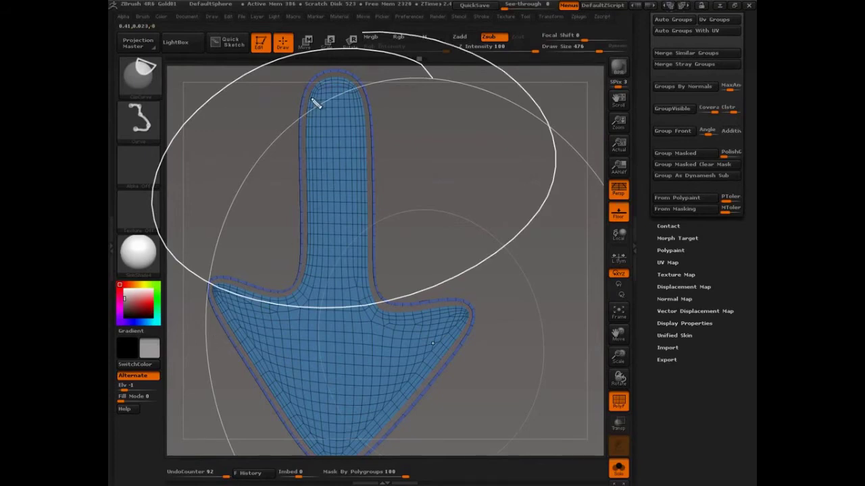
left_click_drag(325, 110, 339, 133, "ctrl+shift")
left_click_drag(322, 80, 360, 70, "ctrl+shift")
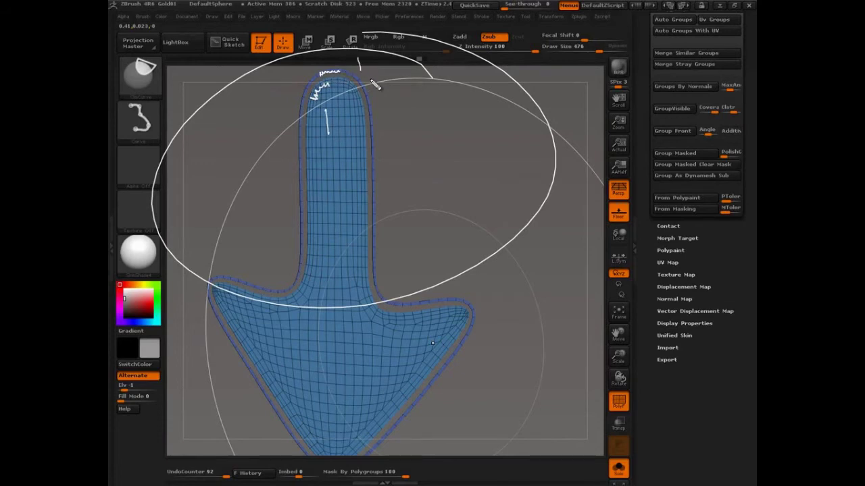
key("Escape")
- Undo and redo the Auto Groups regrouping for comparison, and unhide the whole plane
left_click_drag(492, 193, 513, 218)
key("ctrl+z")
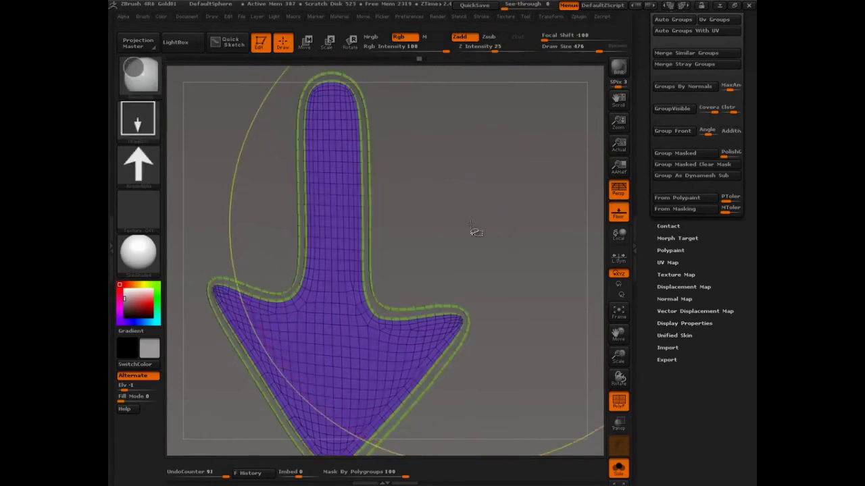
key("ctrl+shift+z")
left_click(484, 223, "ctrl+shift")
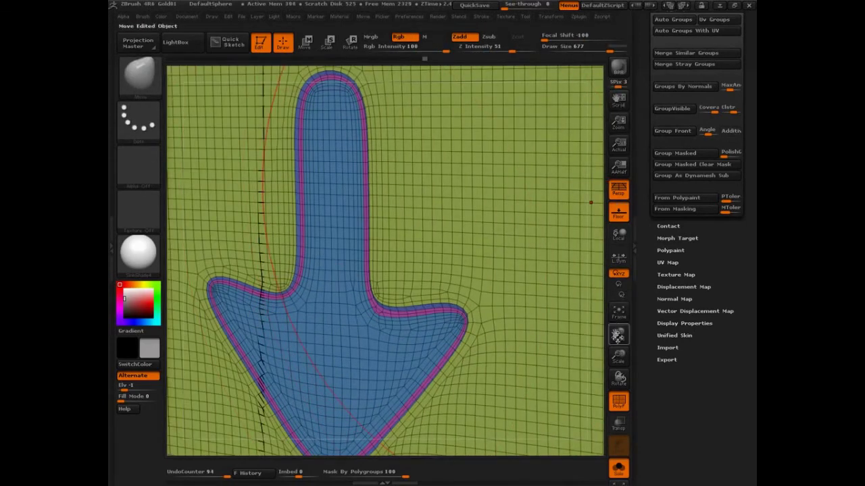
- Turn off the wireframe display, set the Move brush's Draw Size to 741 and raise the arrow from the plane
mouse_move(619, 354)
left_mouse_down()
mouse_move(588, 318)
mouse_move(649, 235)
mouse_move(353, 248)
left_mouse_up()
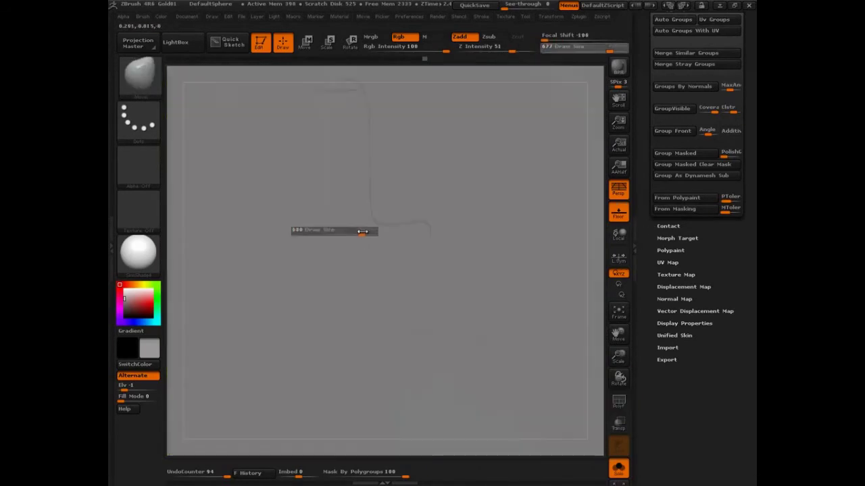
left_click_drag(362, 232, 365, 232)
key("ctrl+z")
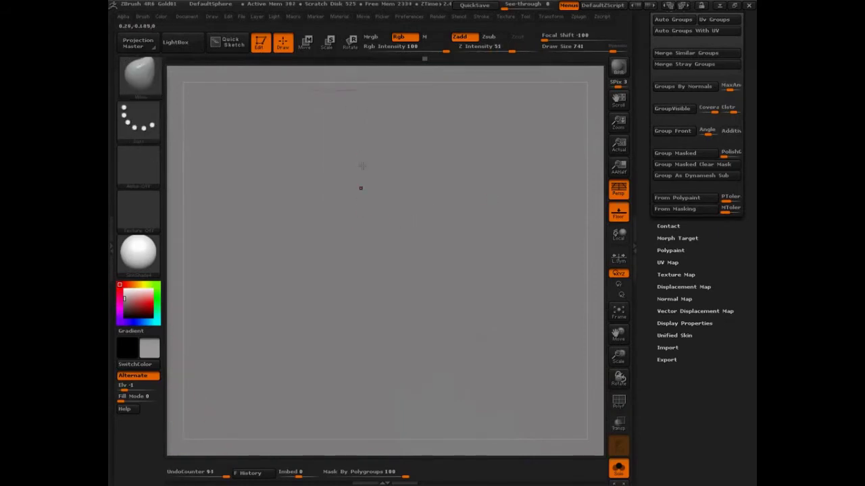
key("ctrl+z")
key("ctrl+shift+z")
key("shift+f")
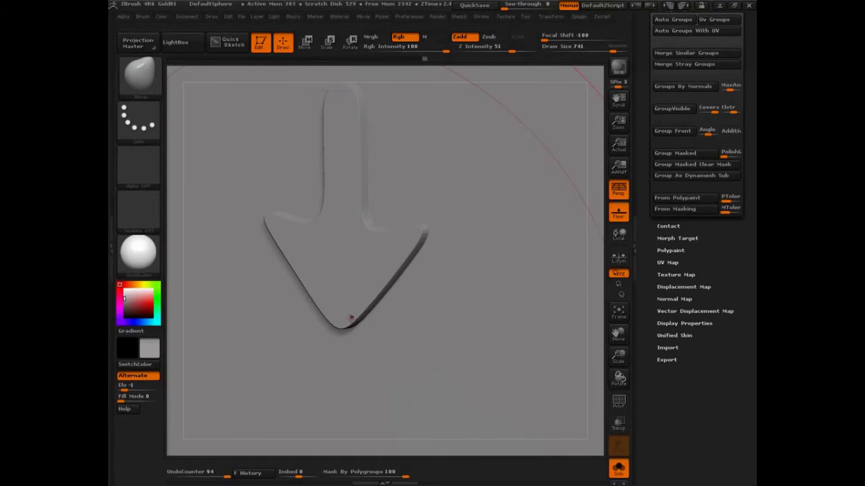
- Undo back to the original stepped polygroups on the plane and set the GroupsLoops Loops value to 2
scroll(683, 186, "up", 5)
left_click(672, 147)
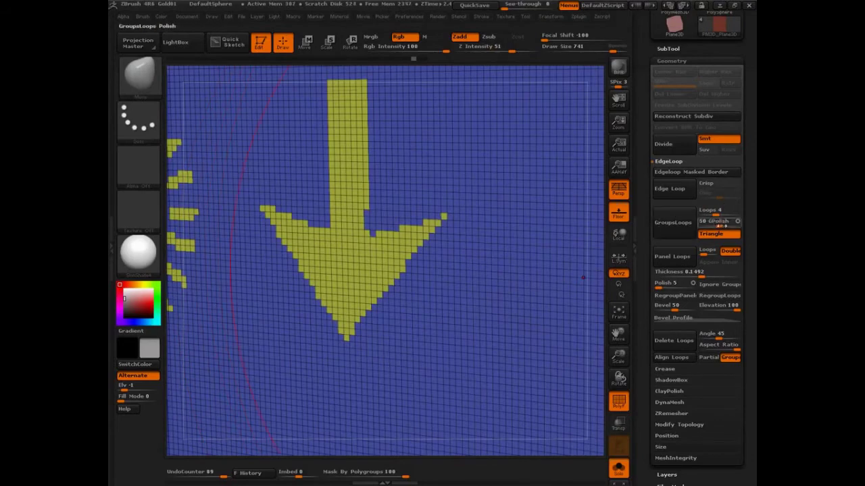
left_click(712, 212)
type("2")
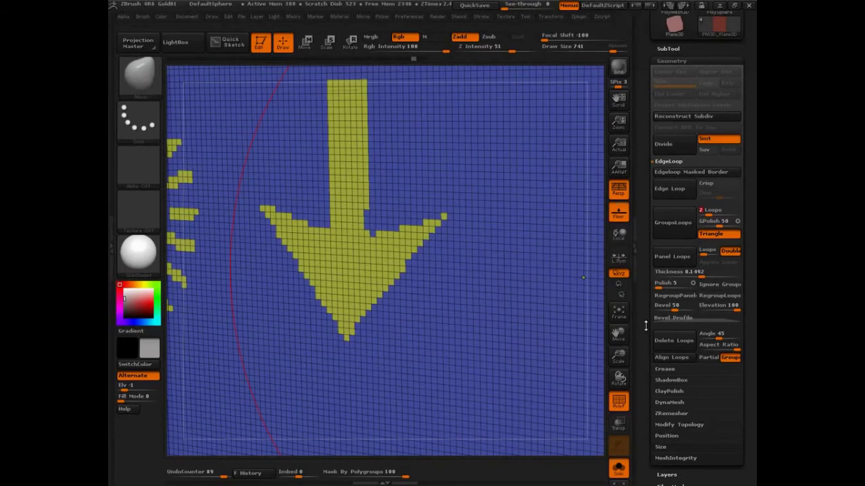
- Examine the polygroup options, in particular the tolerance for creating polygroups from masking
left_click_drag(647, 330, 647, 272)
scroll(702, 324, "down", 10)
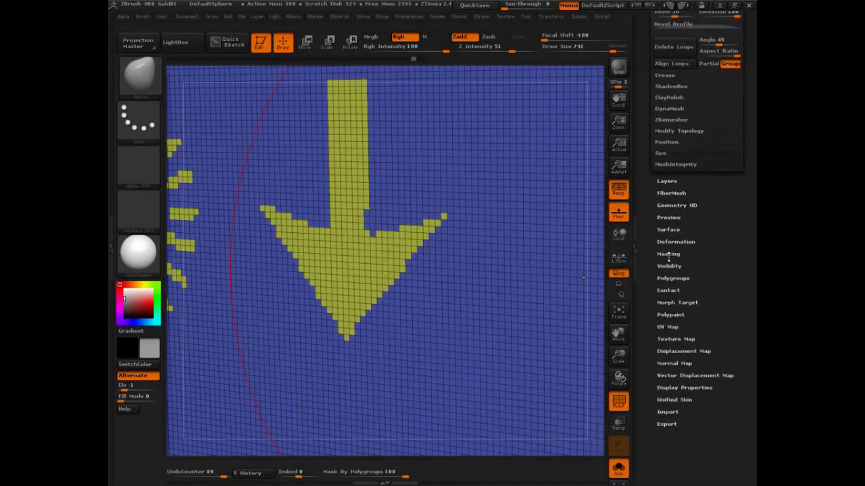
scroll(708, 251, "up", 2)
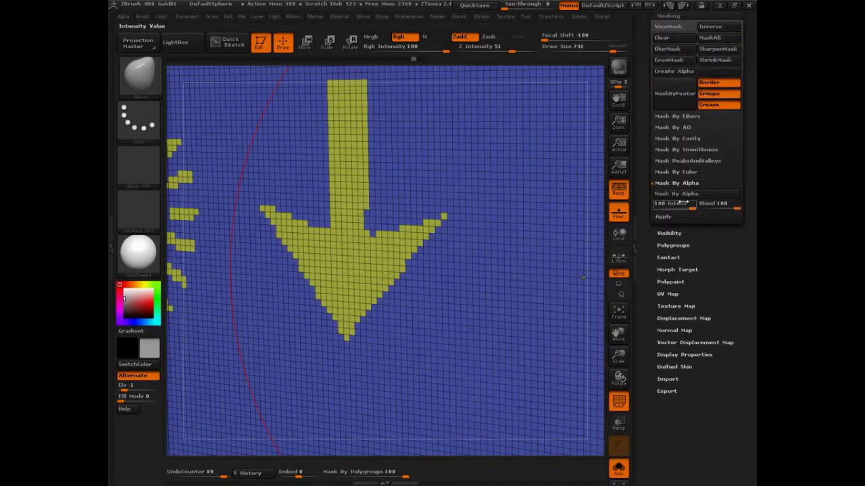
left_click(675, 245)
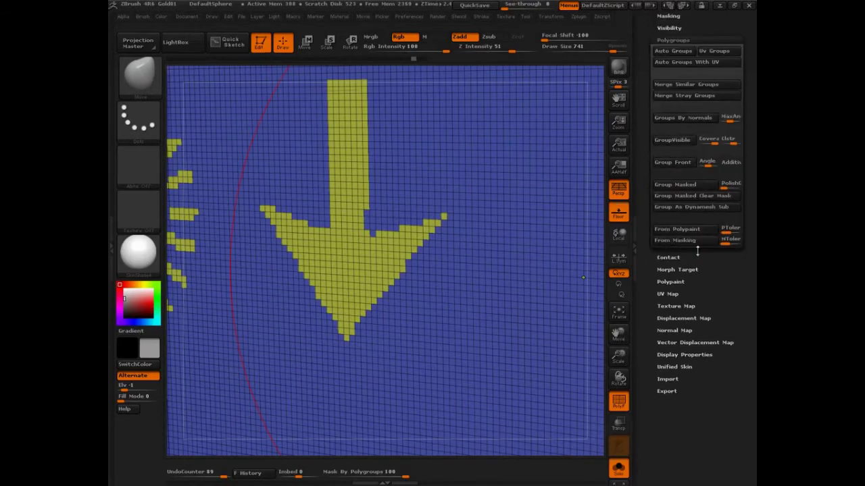
key("ctrl")
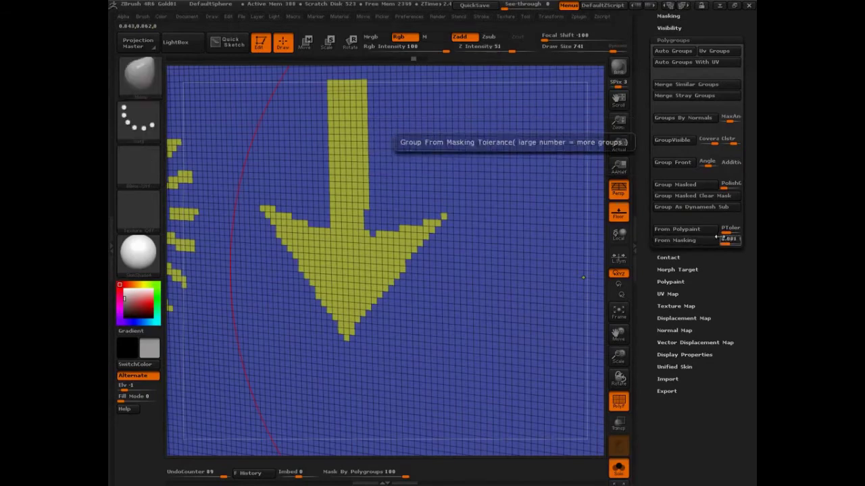
- Set GPolish to 93 in the edge loop settings and apply GroupsLoops to the plane
scroll(662, 223, "up", 5)
left_click(672, 188)
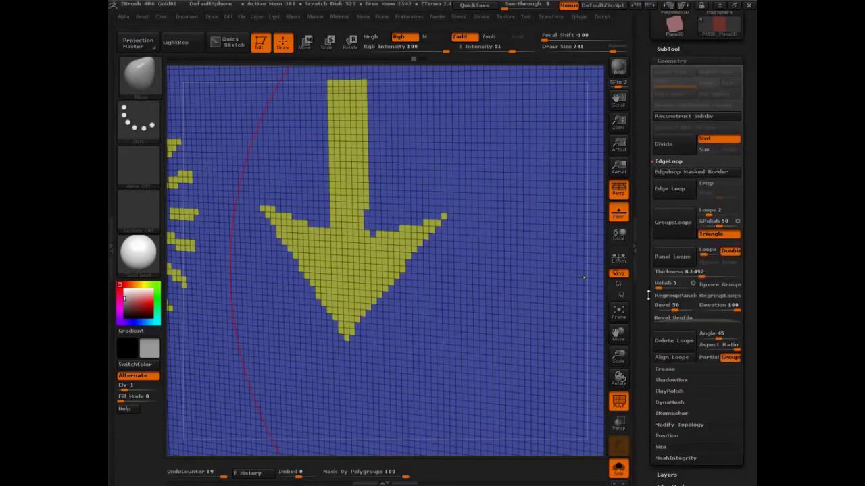
left_click_drag(648, 297, 650, 248)
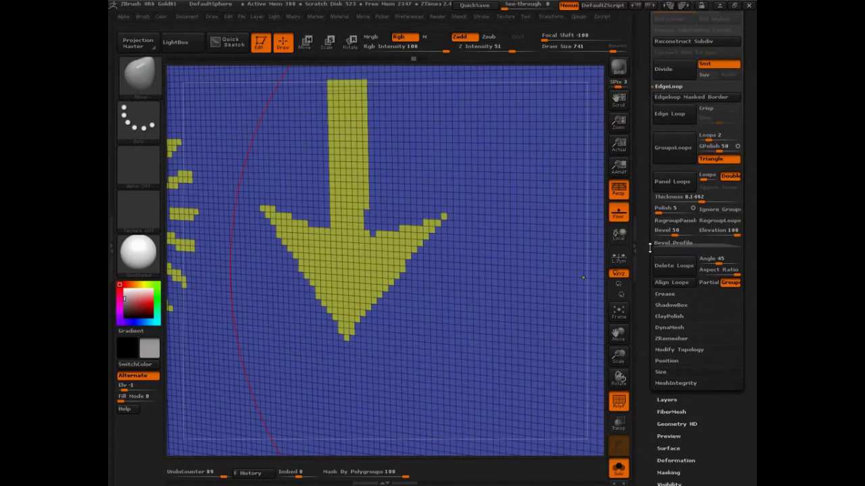
left_click_drag(720, 150, 736, 151)
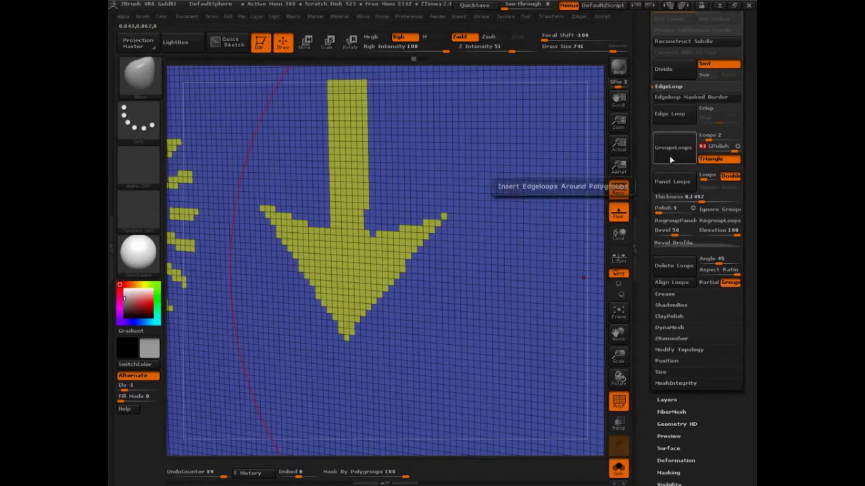
left_click(671, 152)
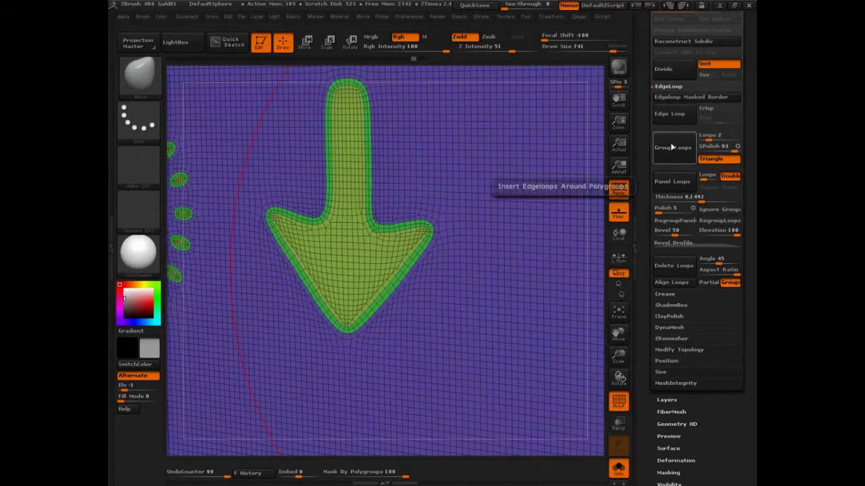
- Compare the mesh before and after the polished loops, undo GroupsLoops and set the brush's Draw Size to 82
key("ctrl+z")
key("ctrl+shift+z")
mouse_move(543, 360)
left_mouse_down()
mouse_move(507, 416)
mouse_move(517, 413)
left_mouse_up()
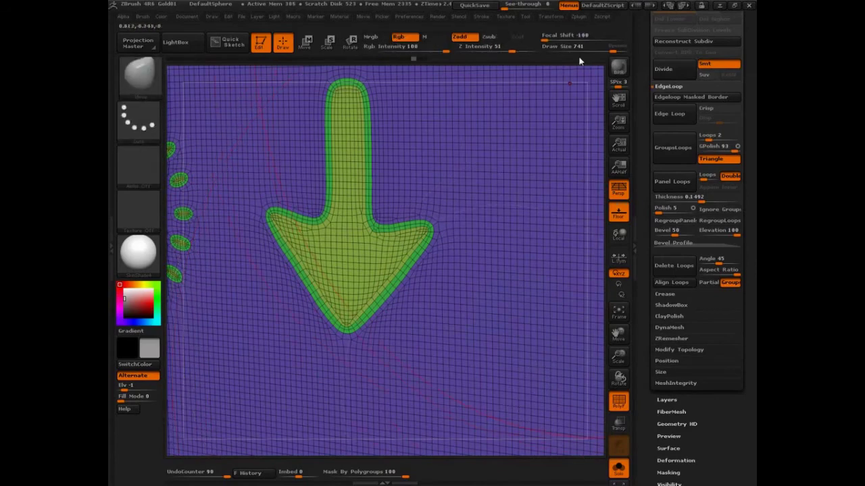
key("ctrl")
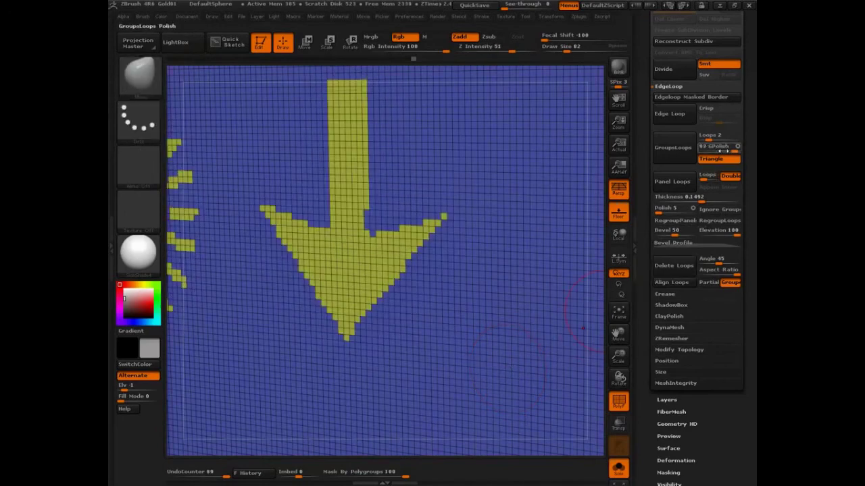
- Apply GroupsLoops with GPolish set to 7, compare it with the original polygroups and undo it
left_click_drag(727, 149, 702, 150)
left_click(673, 184)
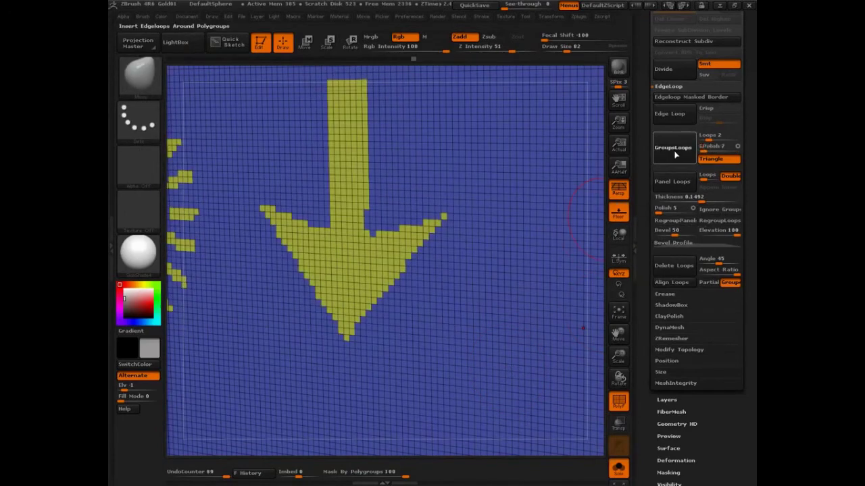
key("ctrl+z")
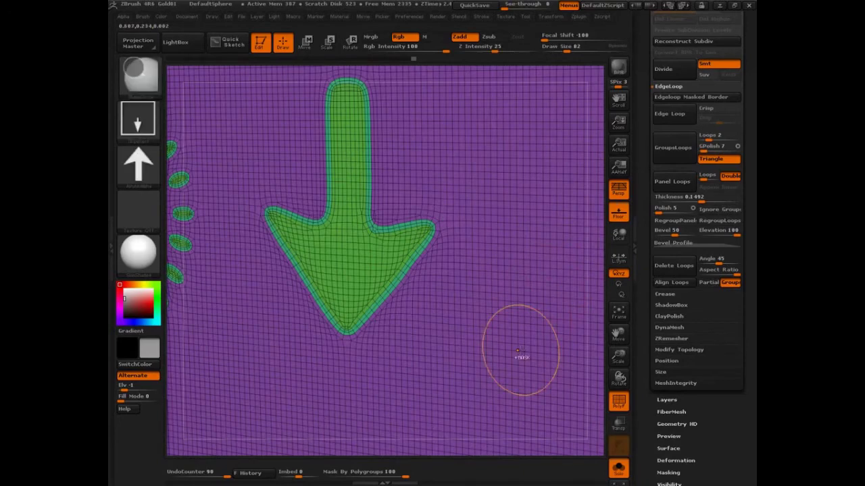
key("ctrl+shift+z")
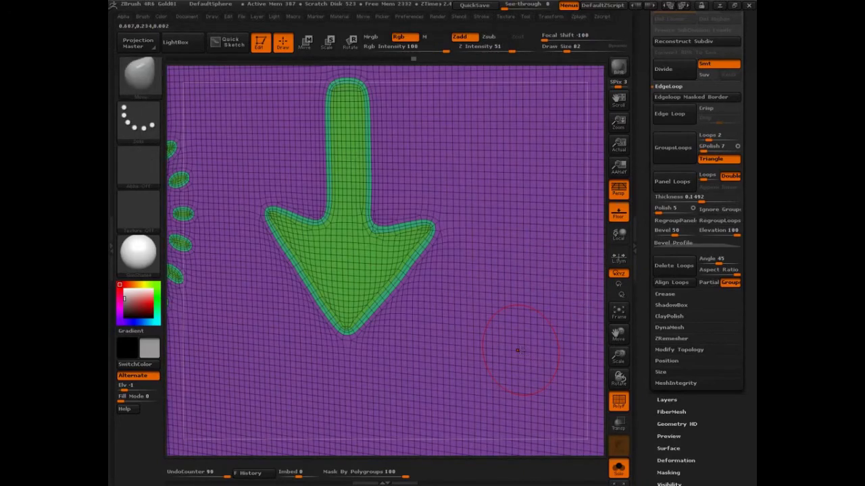
key("ctrl+z")
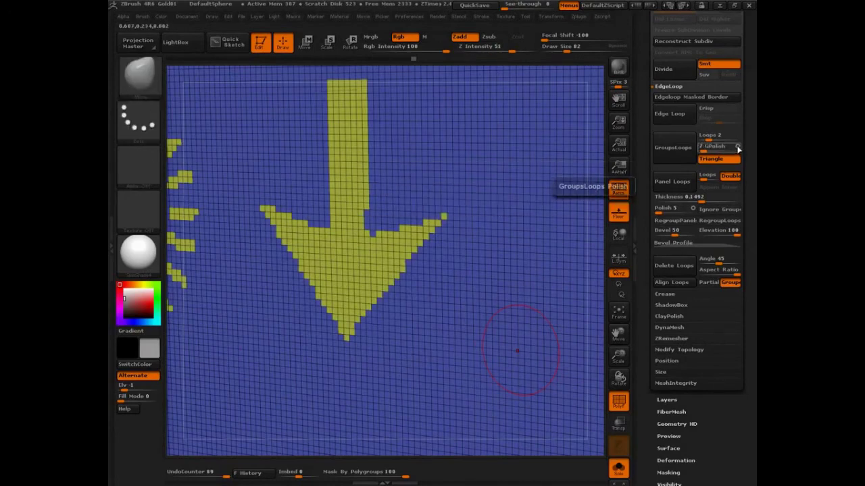
- Set GPolish to 47 and compare GroupsLoops on the arrow with the open-circle and dot polish modes, undoing each result
left_click_drag(737, 149, 718, 152)
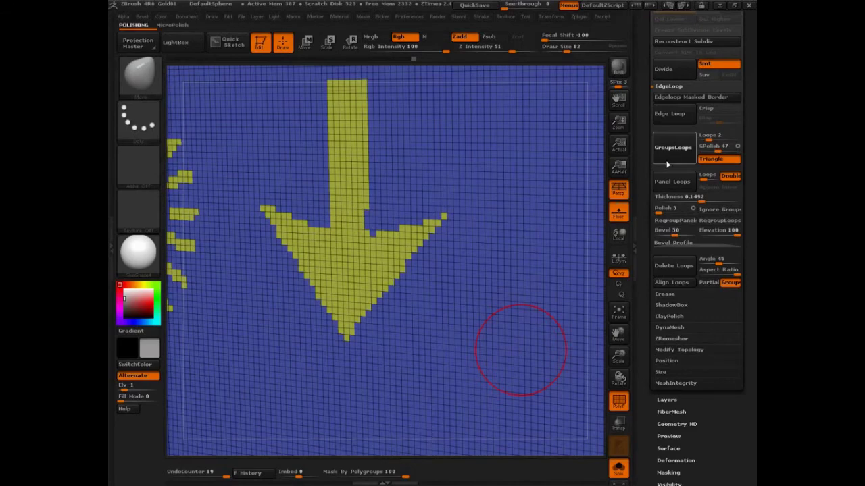
key("ctrl+z")
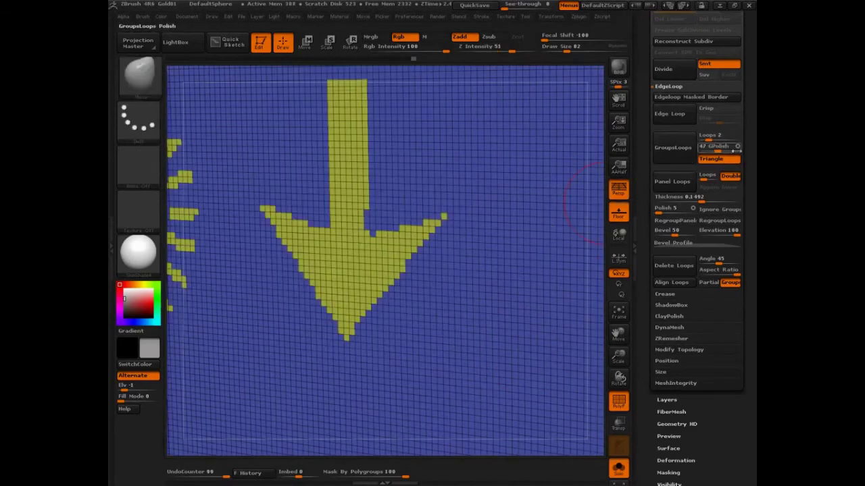
left_click(671, 147)
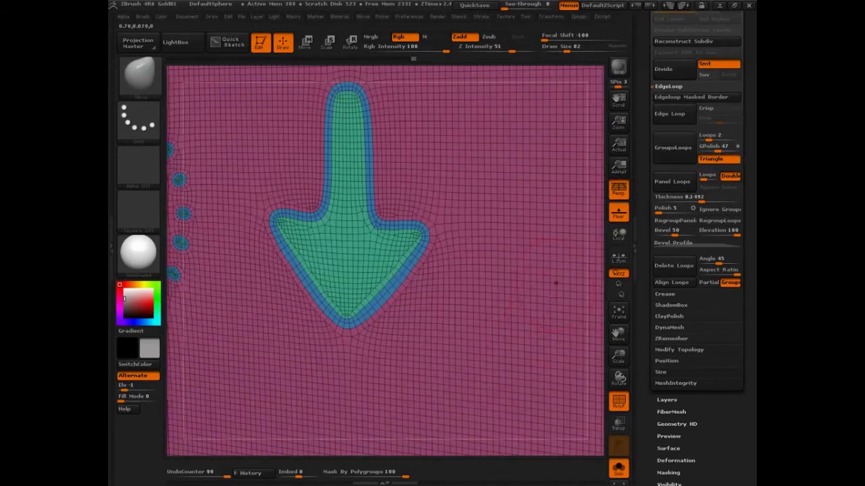
key("ctrl")
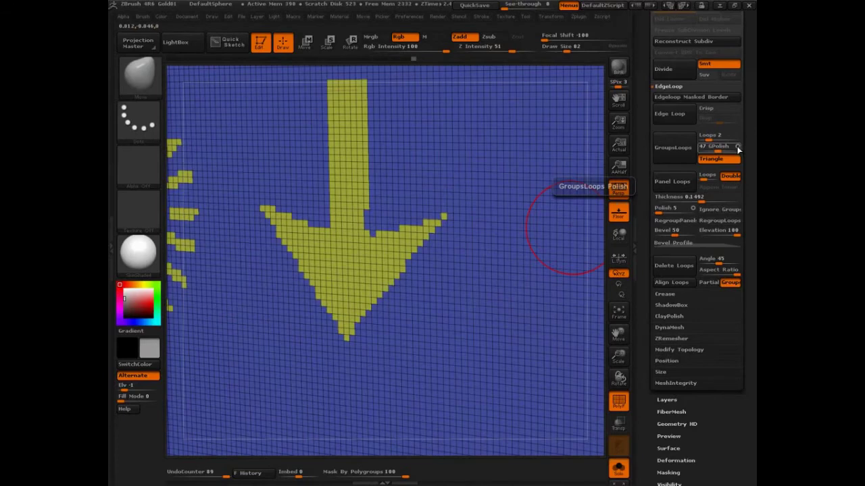
left_click(673, 160)
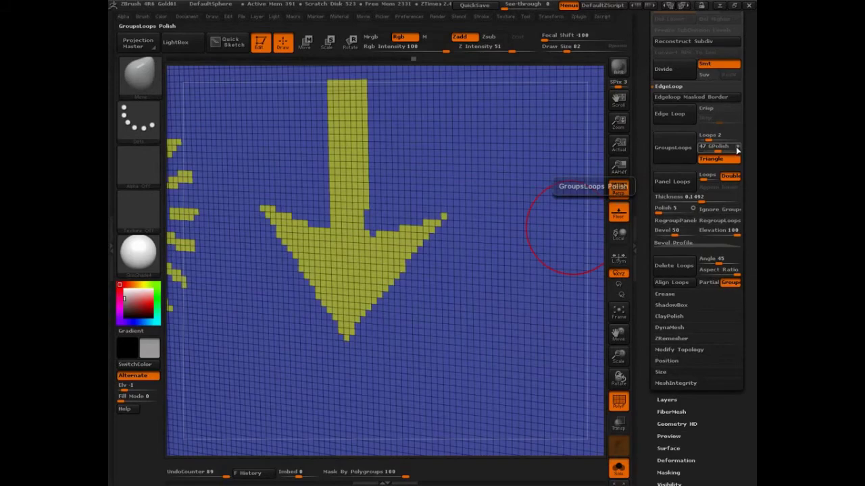
left_click(676, 157)
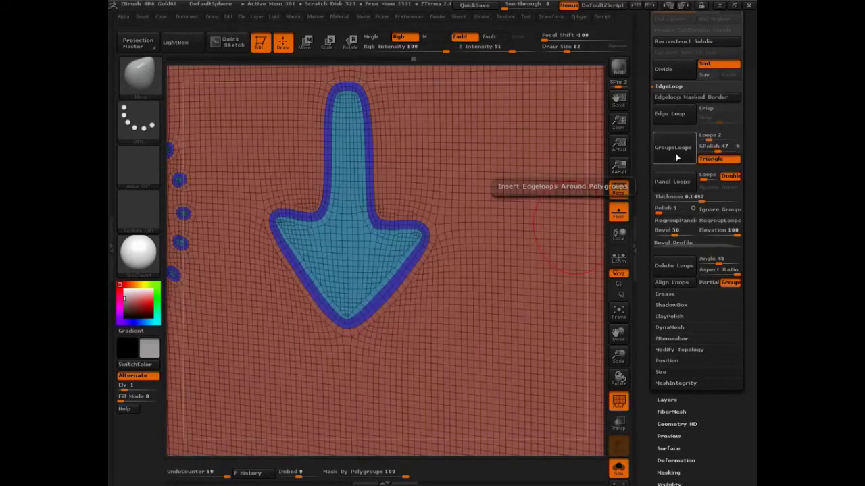
key("ctrl+z")
- Examine the open-circle and dot modes of the polish options in the Deformation settings and return to the edge loop settings
scroll(669, 148, "down", 5)
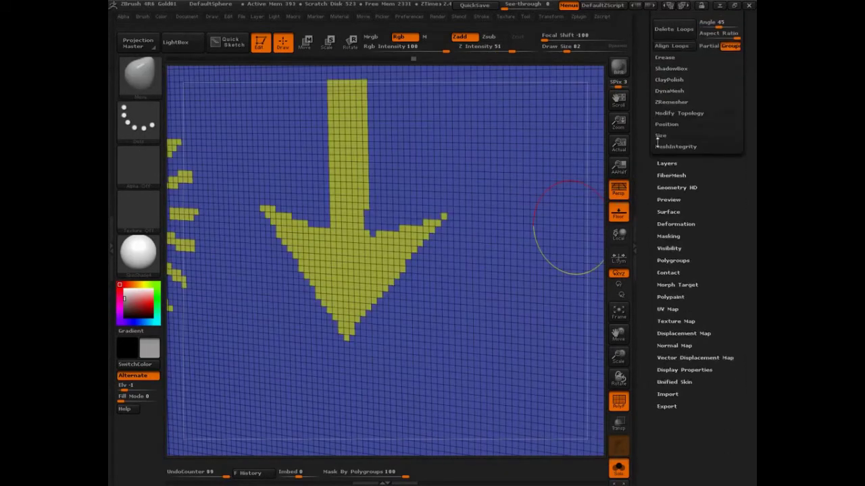
left_click(682, 223)
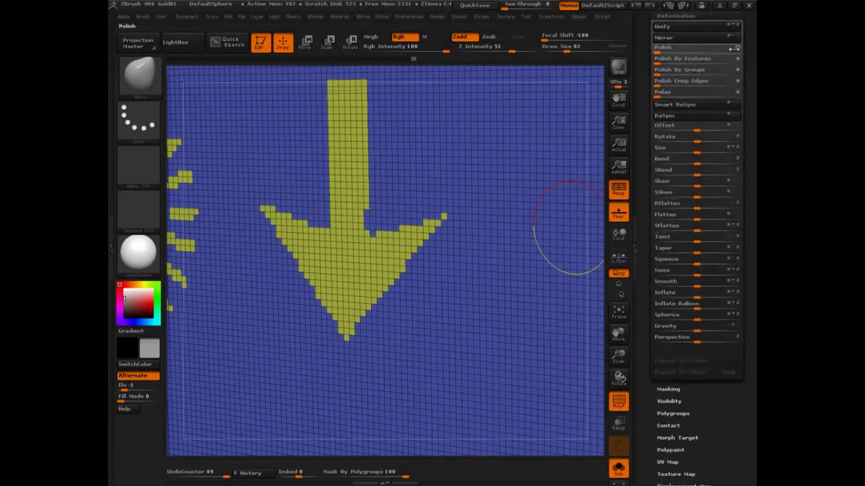
key("ctrl")
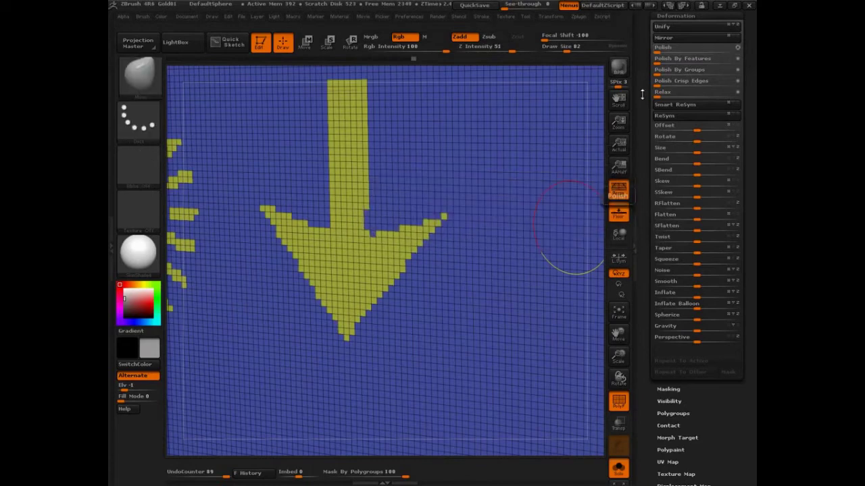
left_click_drag(641, 92, 681, 158)
left_click(672, 141)
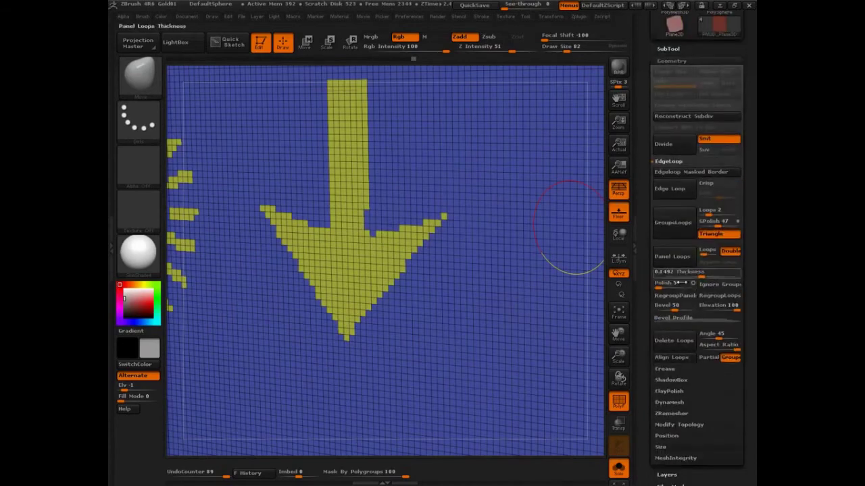
scroll(709, 310, "down", 2)
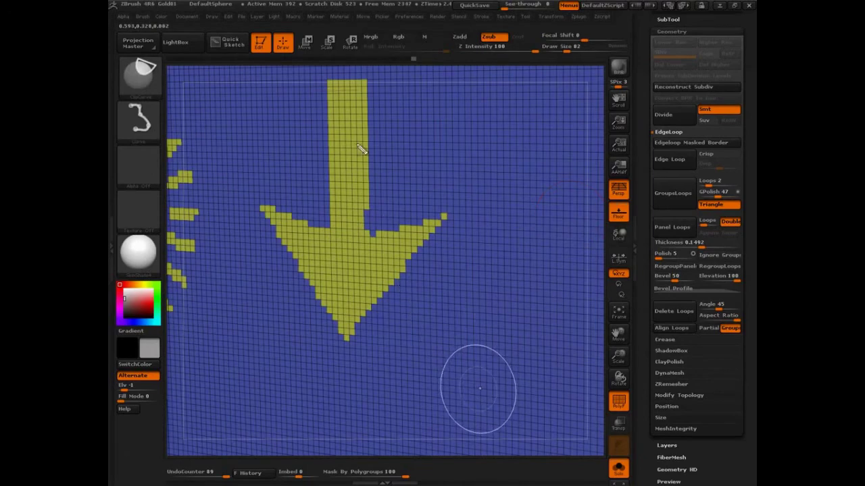
mouse_move(328, 81)
left_mouse_down()
mouse_move(337, 213)
mouse_move(293, 220)
mouse_move(343, 331)
mouse_move(433, 224)
mouse_move(358, 87)
mouse_move(334, 114)
mouse_move(347, 161)
mouse_move(338, 213)
mouse_move(410, 242)
mouse_move(341, 301)
mouse_move(315, 259)
mouse_move(348, 220)
mouse_move(310, 224)
mouse_move(298, 145)
mouse_move(374, 85)
mouse_move(419, 160)
mouse_move(423, 307)
mouse_move(251, 330)
mouse_move(251, 92)
mouse_move(304, 57)
left_mouse_up()
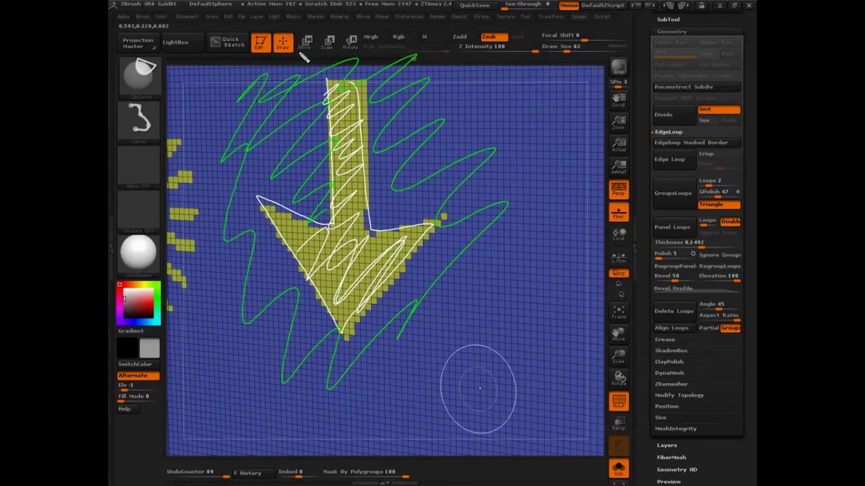
left_click_drag(285, 201, 254, 150)
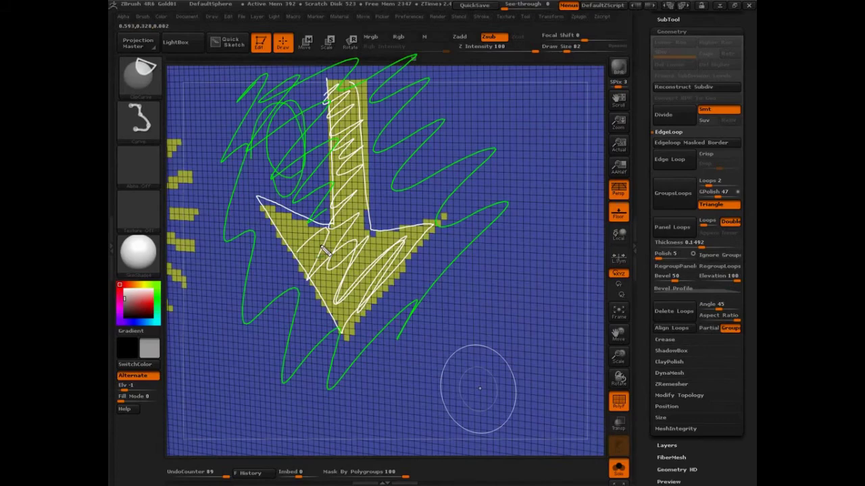
key("Escape")
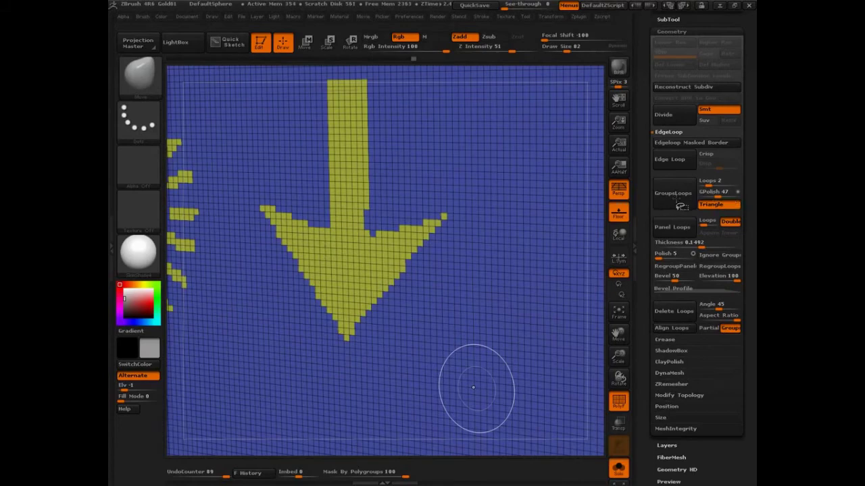
- Apply GroupsLoops with GPolish in dot mode, examine the rounded arrow outline and undo the loops
left_click(659, 210)
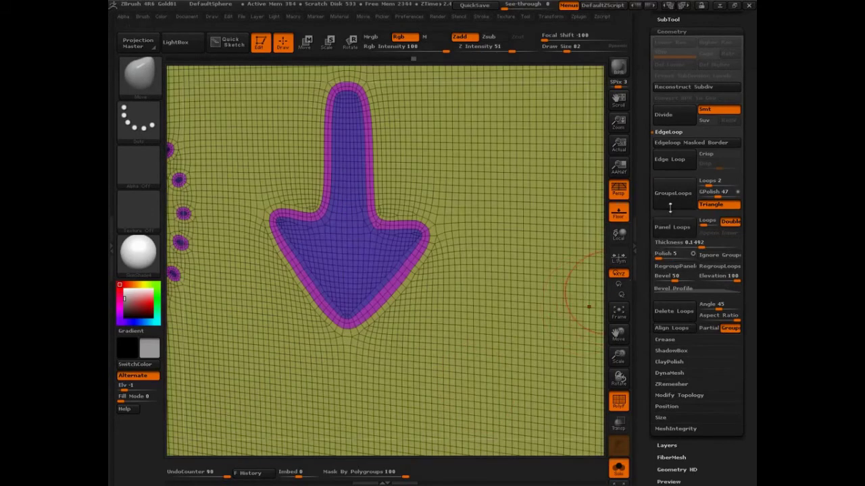
key("ctrl+shift+3")
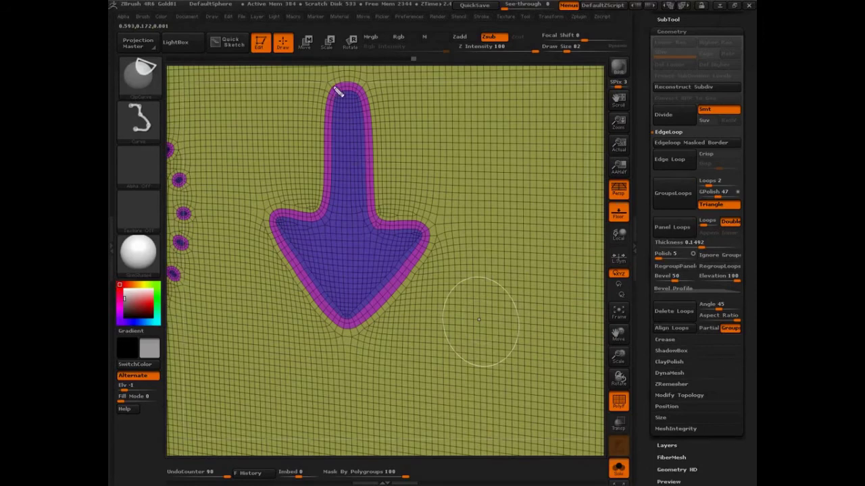
left_click_drag(325, 114, 341, 83)
key("Escape")
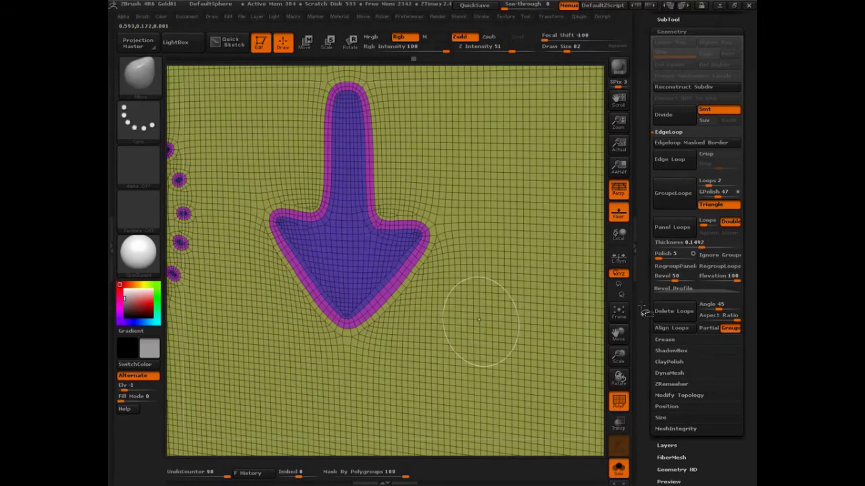
key("ctrl+z")
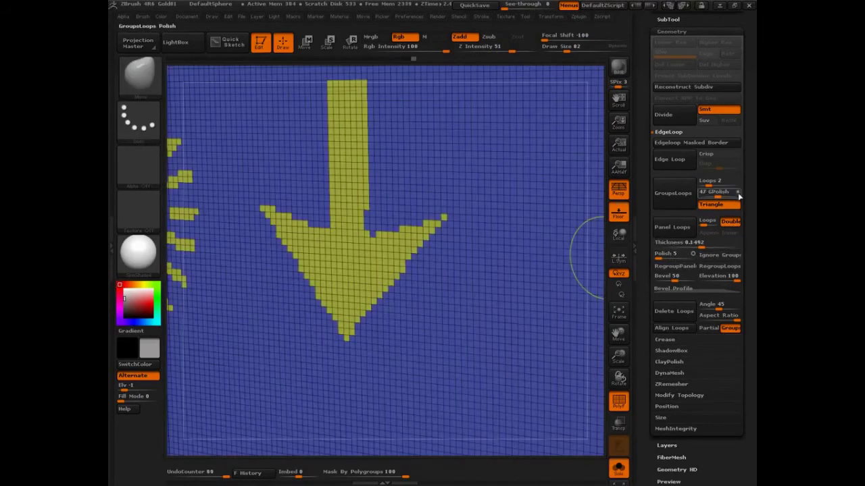
- Switch GPolish to the open-circle mode, apply GroupsLoops to the arrow, inspect its outline and undo the loops
left_click(673, 193)
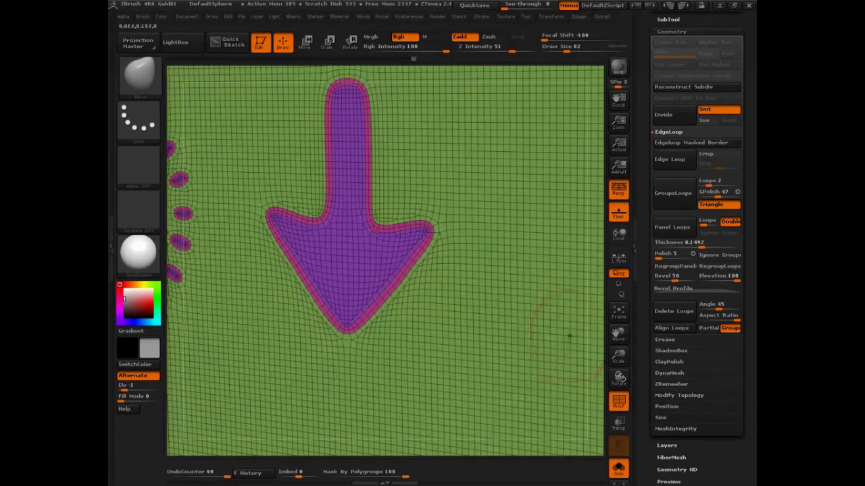
key("ctrl+shift")
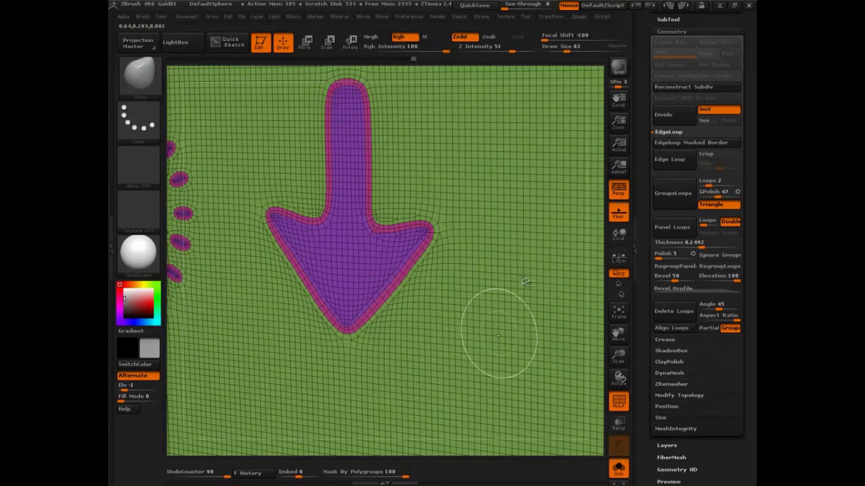
key("ctrl")
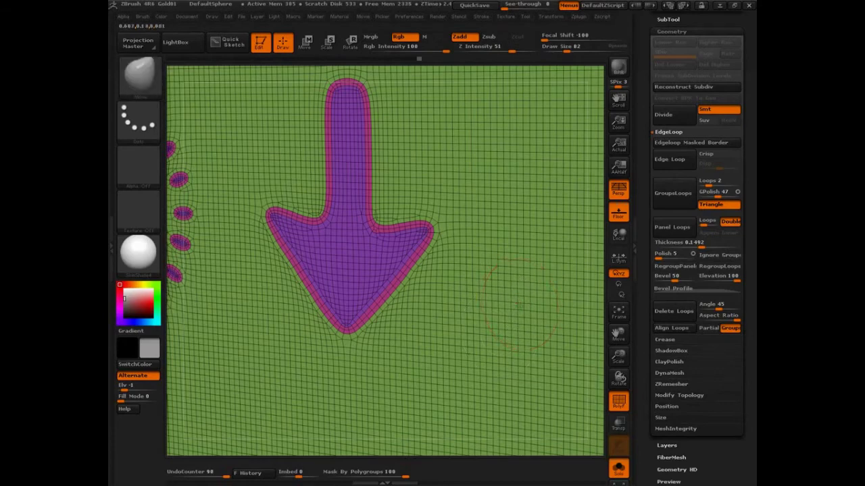
key("ctrl+z")
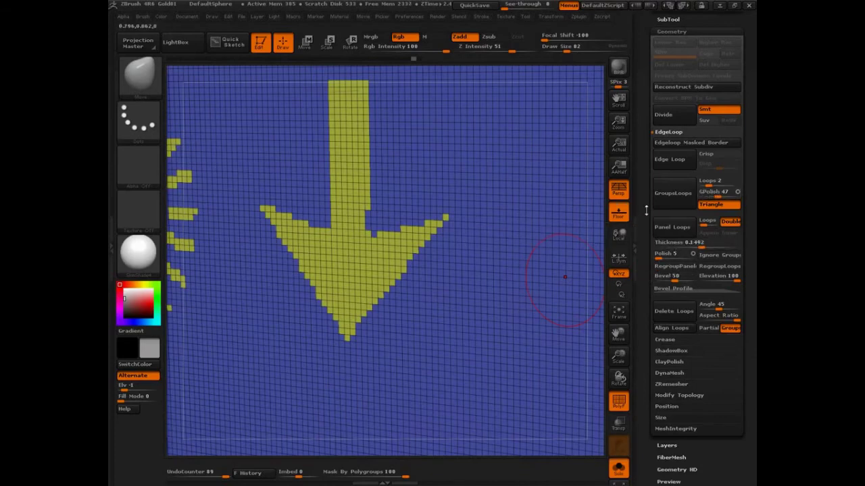
- Undo the earlier edits back to the masked arrow on the plane at subdivision level 4
key("ctrl+z")
key("ctrl+z")
key("ctrl+z")
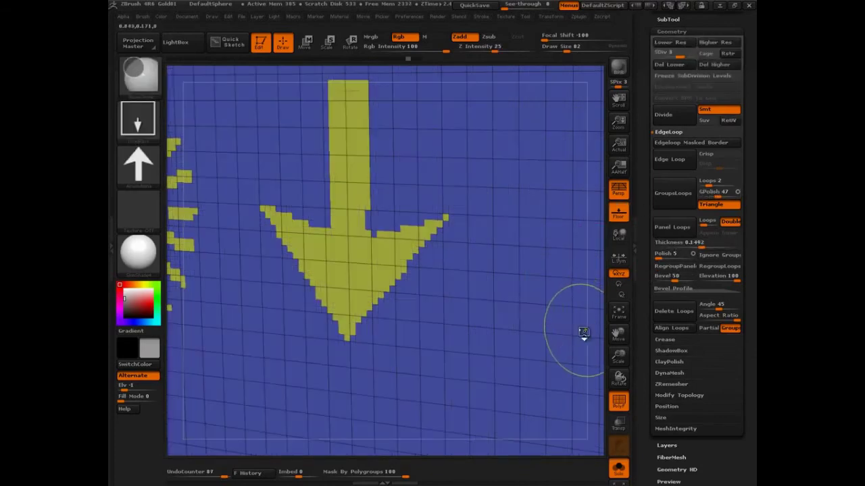
key("ctrl+z")
key("ctrl+z")
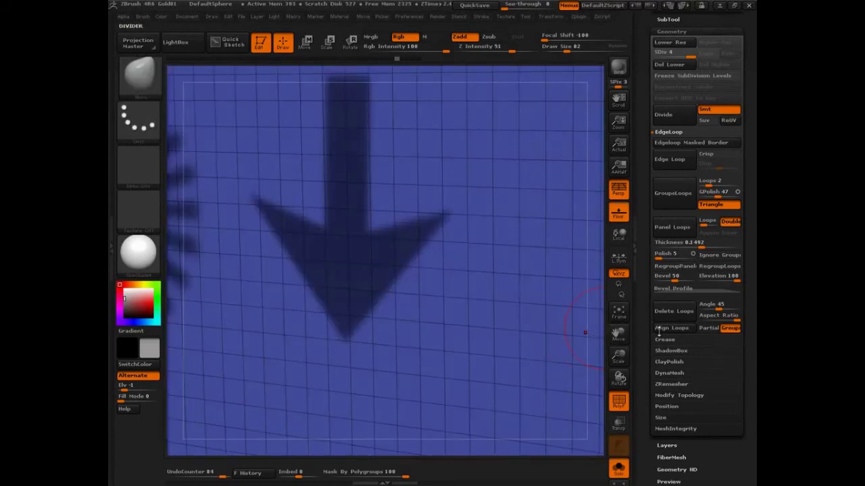
- Close the EdgeLoop and Geometry settings and open the Polygroups settings to review the masking tolerance
left_click(669, 132)
left_click(672, 31)
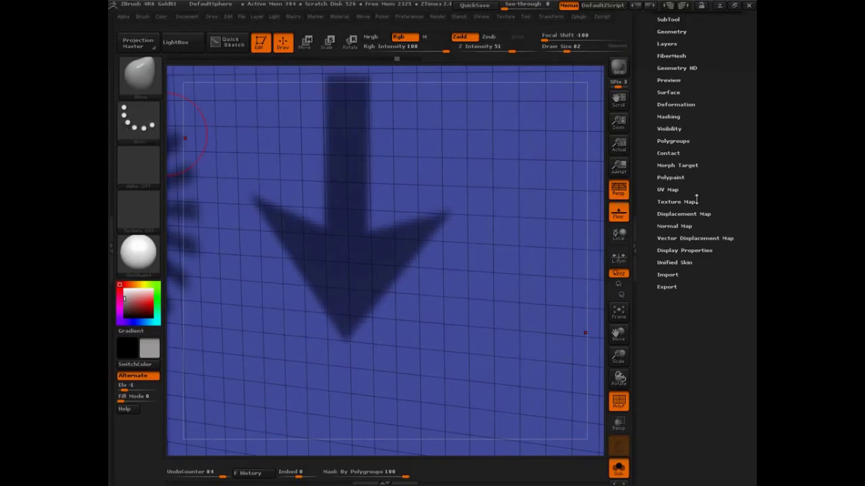
scroll(706, 145, "down", 1)
left_click(689, 129)
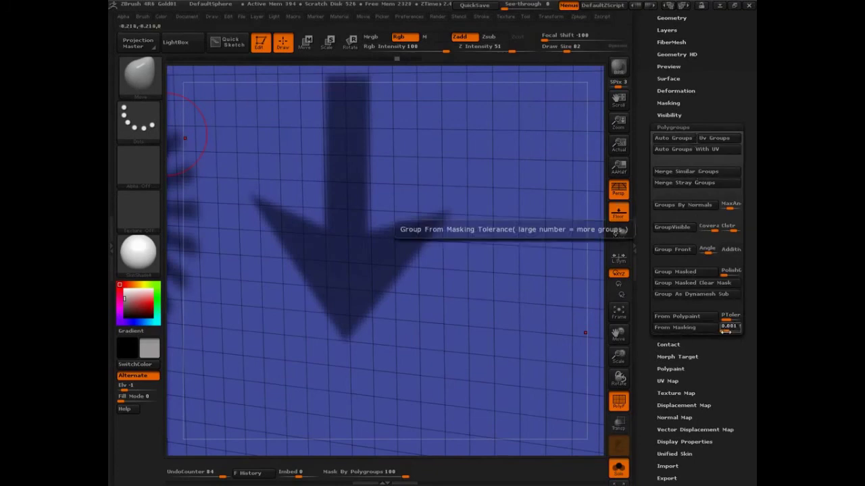
- Create polygroups from the arrow's masking with the current low tolerance, inspect the grouping and undo it
left_click(683, 329)
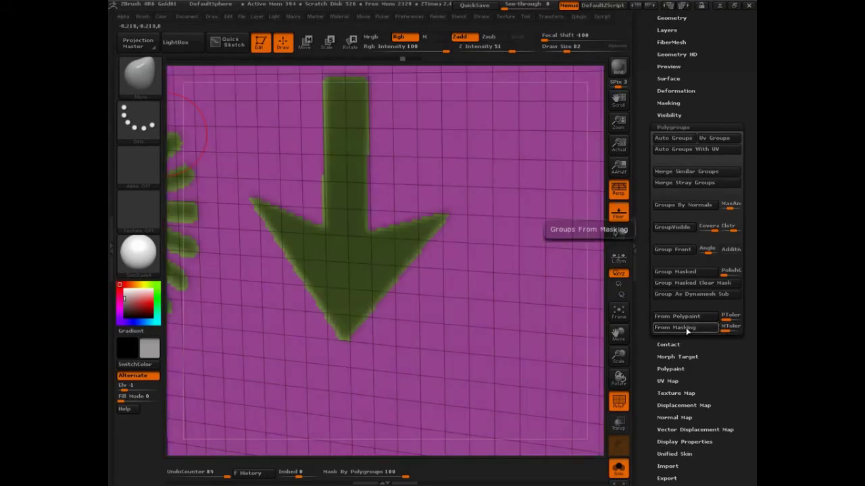
key("ctrl")
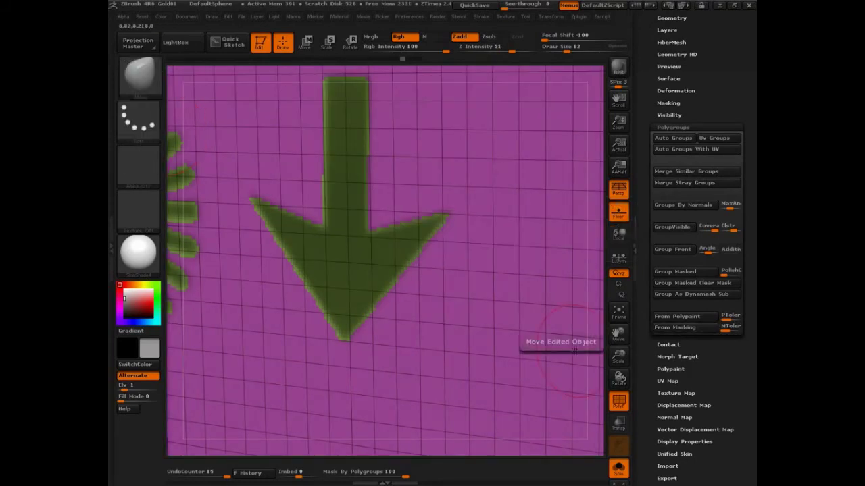
key("ctrl")
key("ctrl+z")
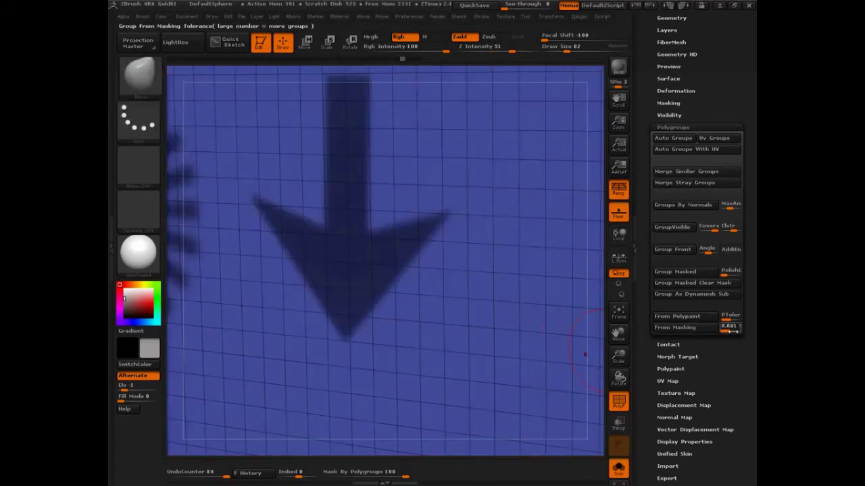
- Create polygroups from masking with two much higher tolerances, inspect the groups around the arrow and undo each result
key("ctrl+shift+z")
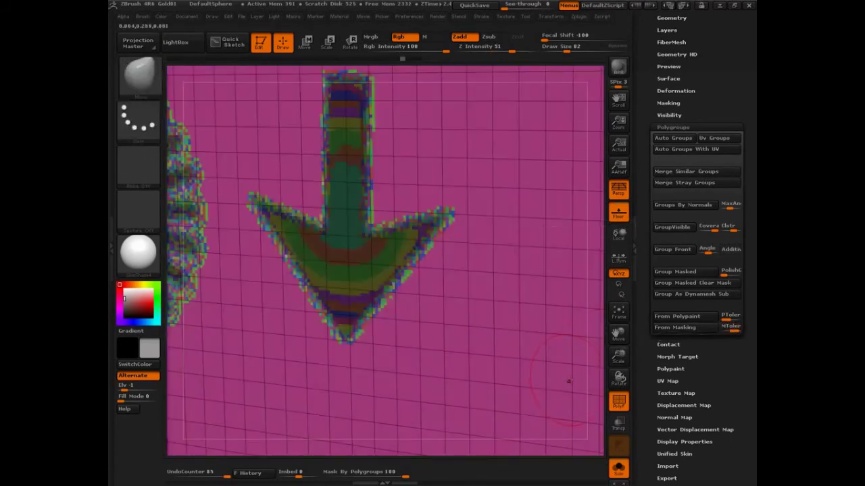
key("ctrl+z")
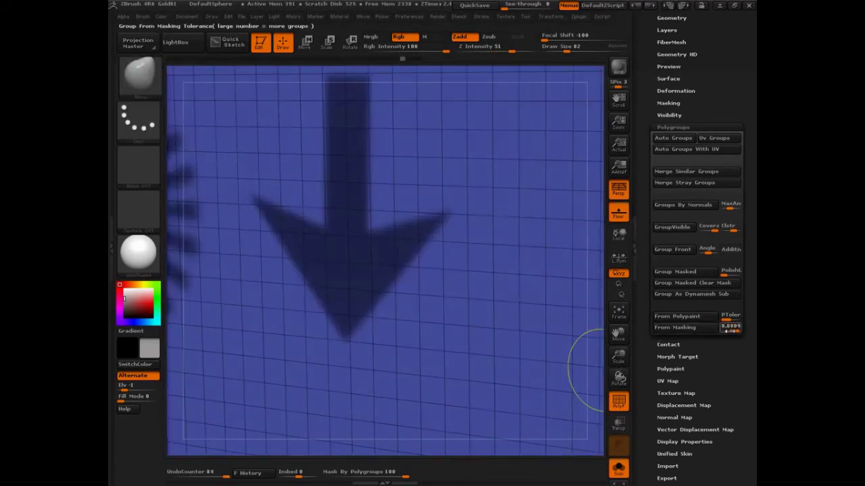
left_click(671, 329)
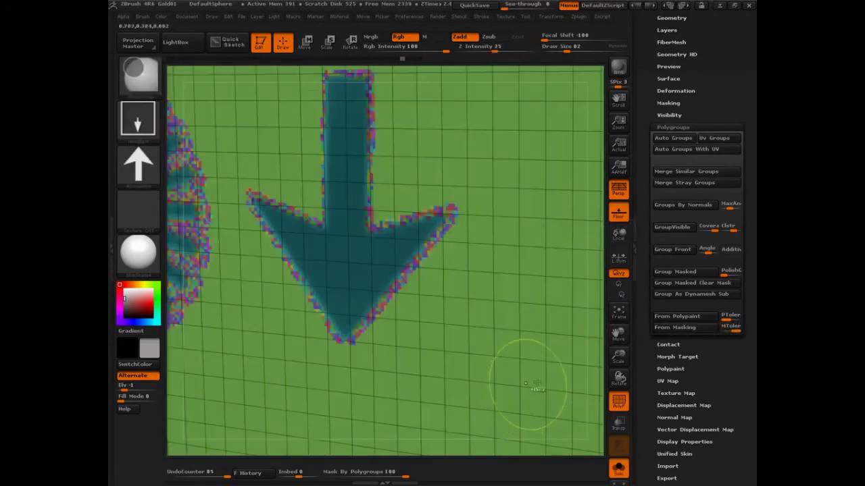
key("ctrl+z")
- Create polygroups from masking with a reduced tolerance, undo them and regenerate the groups with a lower tolerance
left_click(674, 328)
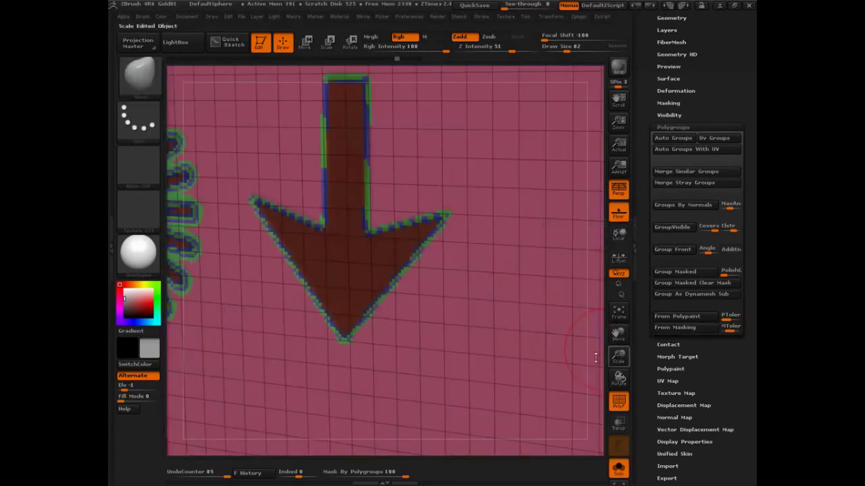
key("ctrl+z")
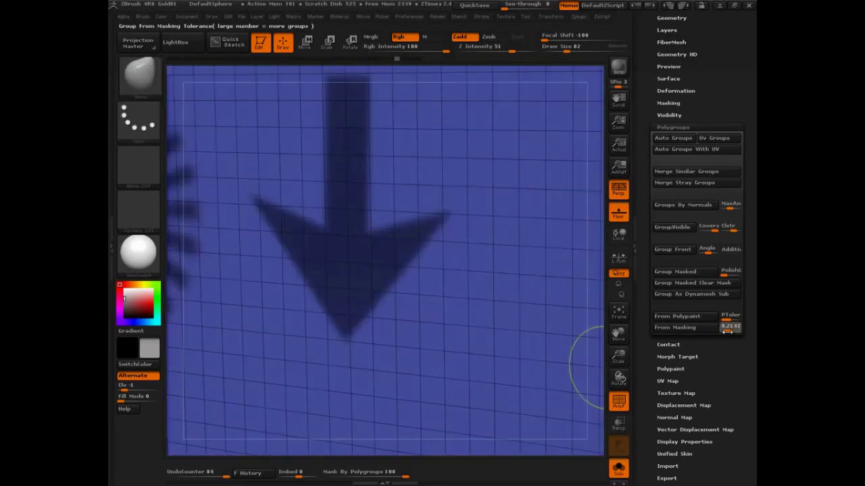
left_click(674, 327)
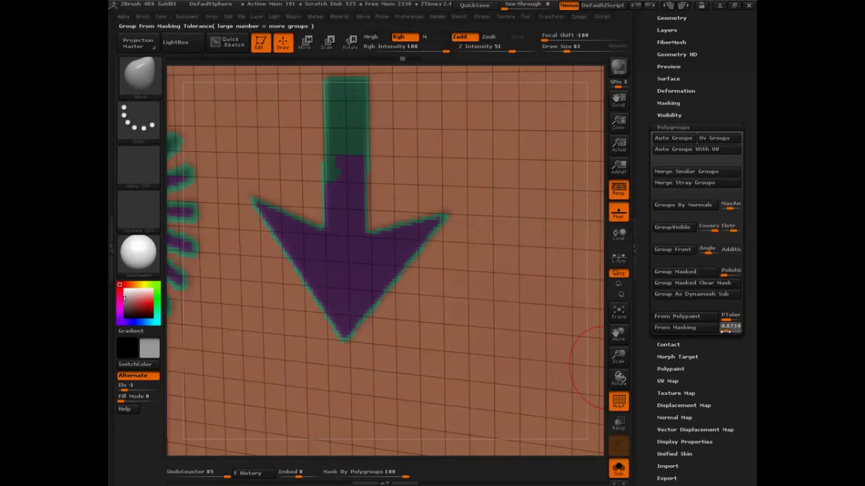
- Undo the last polygroups made from masking, regenerate them from the arrow's mask and undo that result too
key("ctrl+z")
left_click(695, 329)
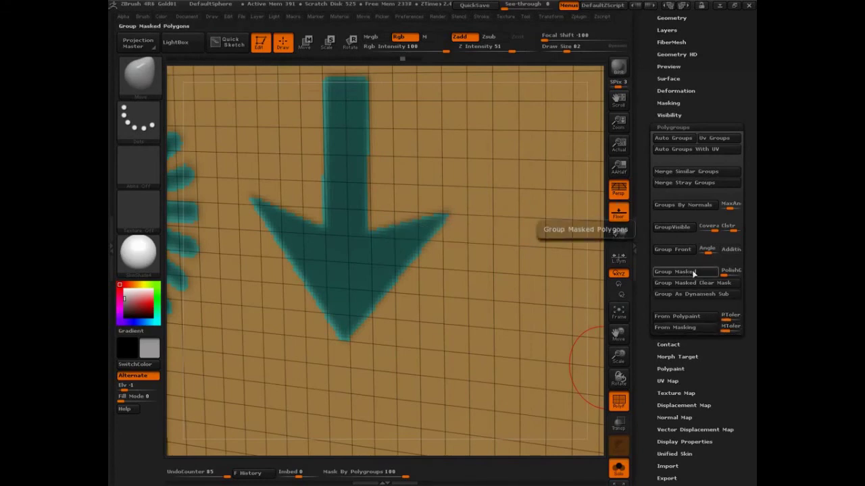
key("ctrl+z")
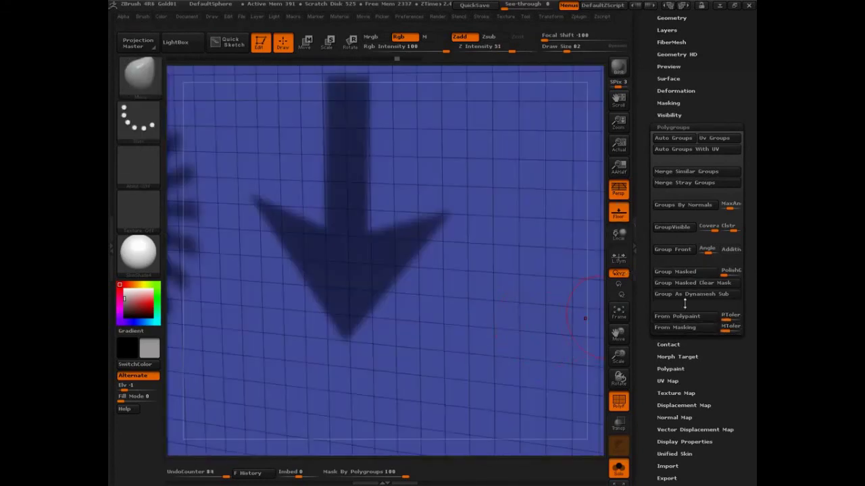
- Group the masked shapes into their own polygroup, inspect the arrow's edges up close and clear the mask
left_click(681, 274)
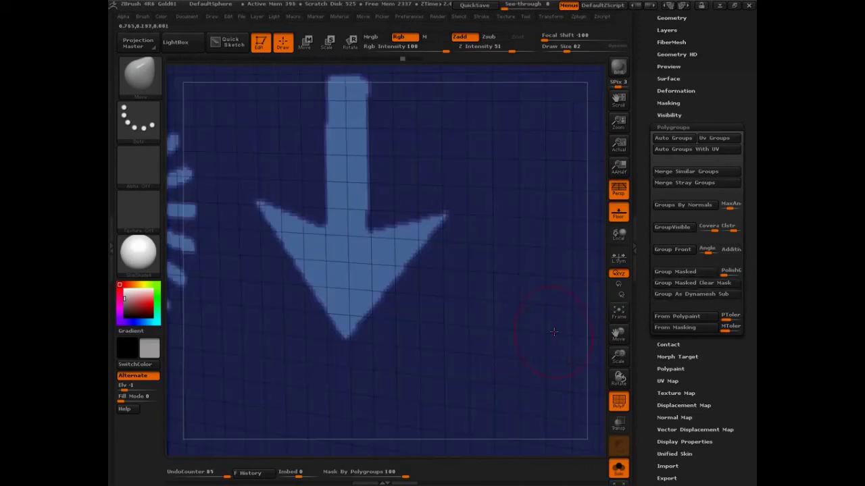
key("shift+f")
right_click_drag(554, 324, 594, 331, "ctrl")
left_click_drag(595, 331, 594, 322)
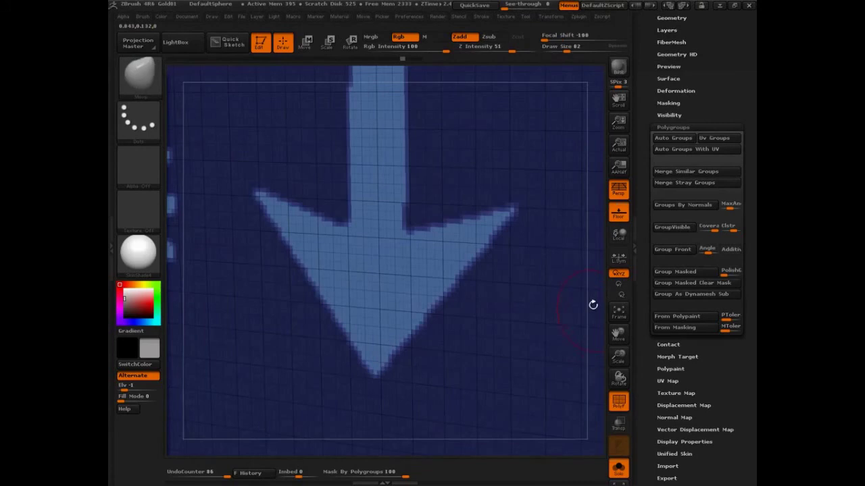
key("shift+f")
left_click(669, 103)
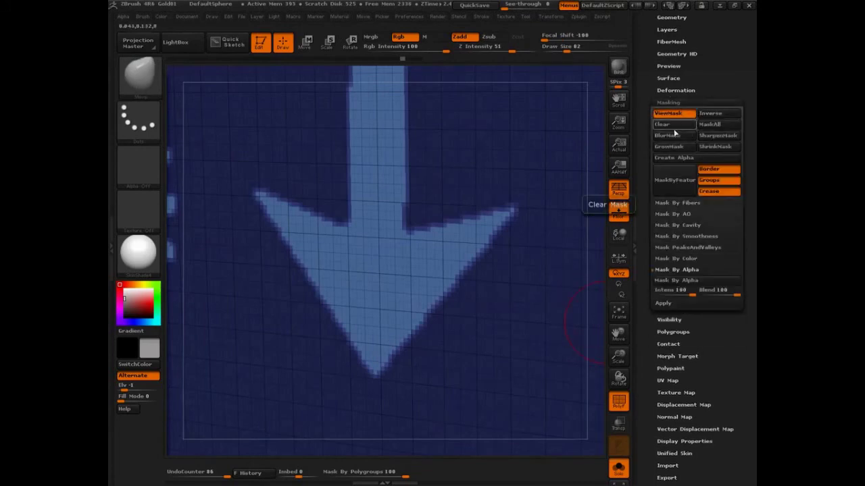
left_click(674, 127)
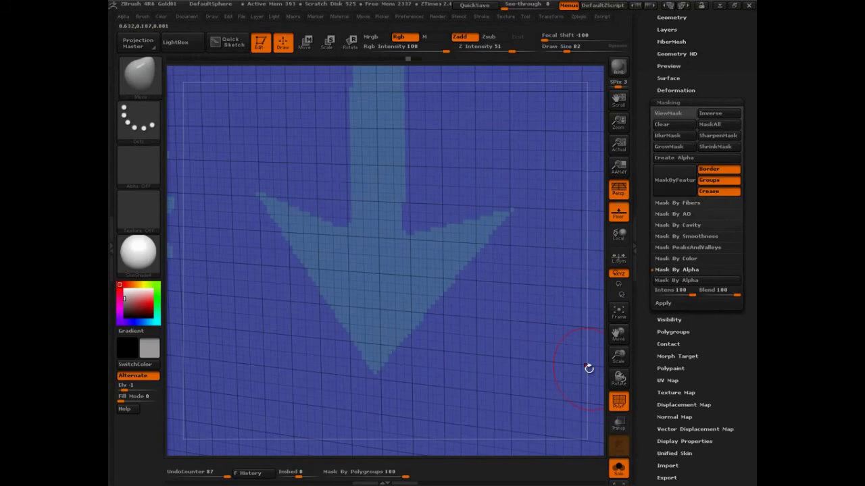
- Look over the Visibility options and return to the Polygroups settings with the plane's wavy stroke, circle and arrow in view
left_click(678, 356)
left_click(669, 115)
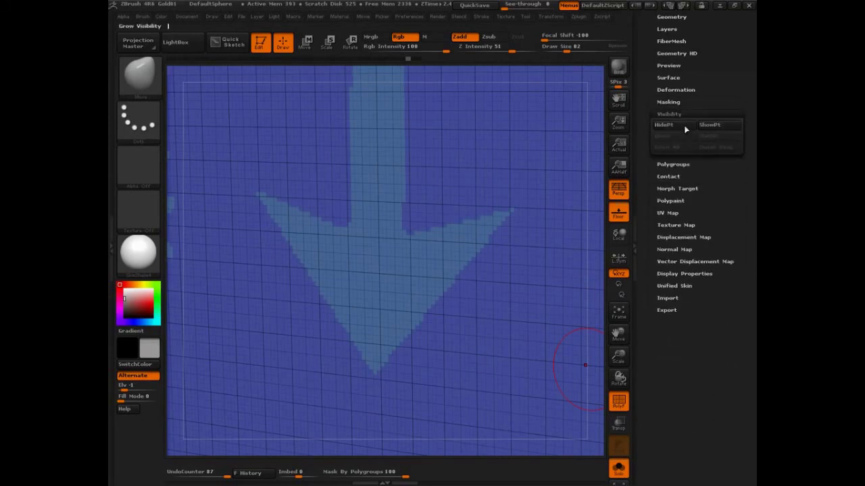
left_click(672, 164)
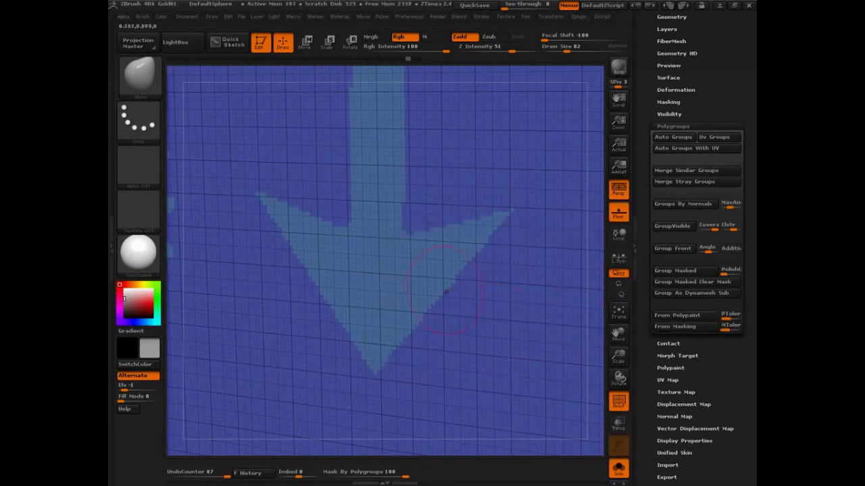
left_click_drag(602, 304, 509, 270)
left_click_drag(522, 309, 560, 299)
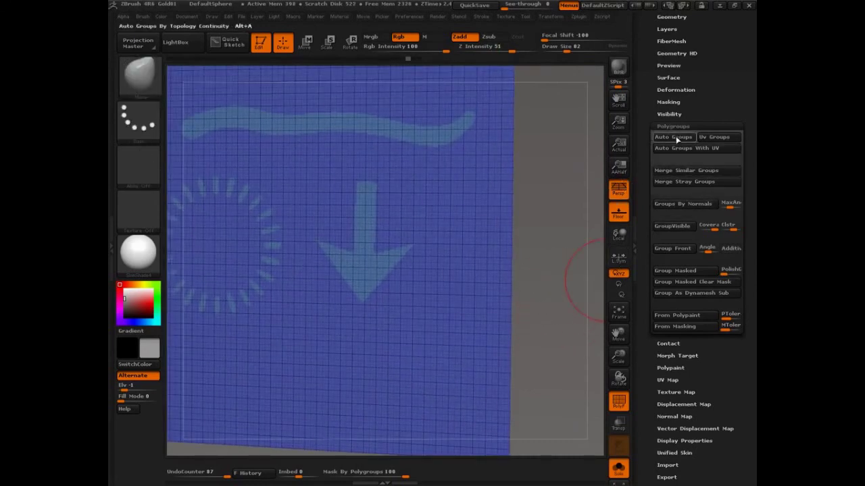